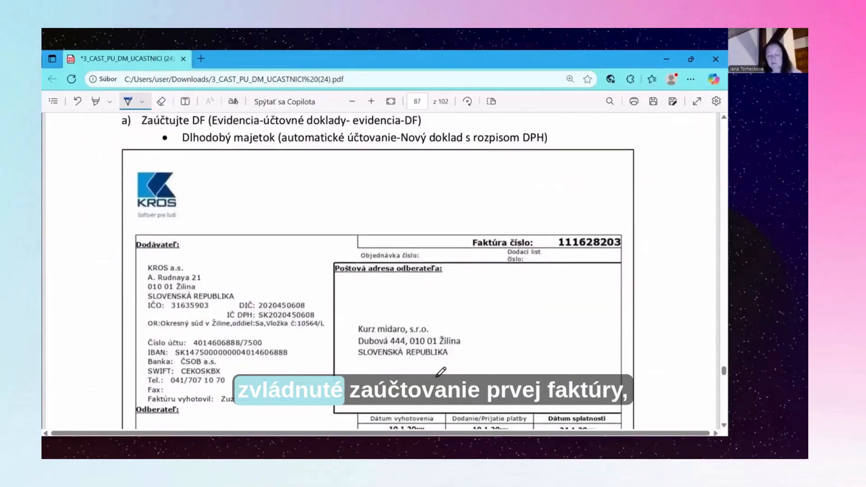
# - Draw a blue arrow pointing at the Program OMEGA line item on the KROS invoice
pyautogui.scroll(3, 440, 372)
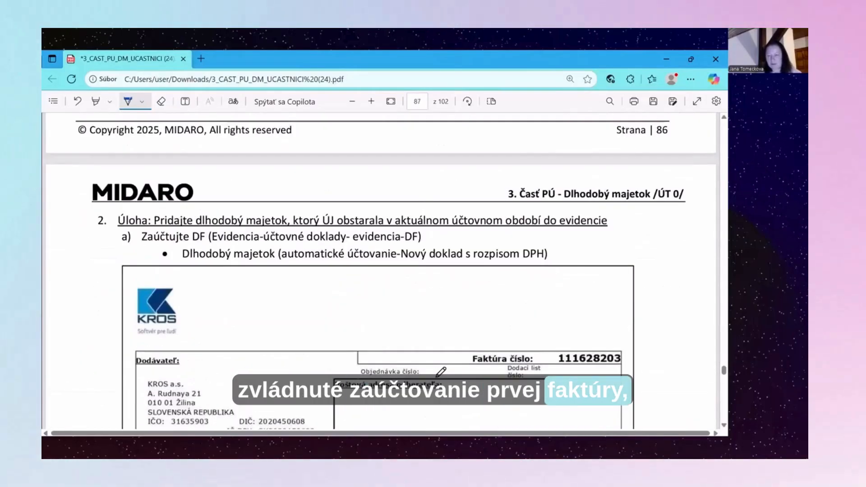
pyautogui.scroll(-1, 441, 372)
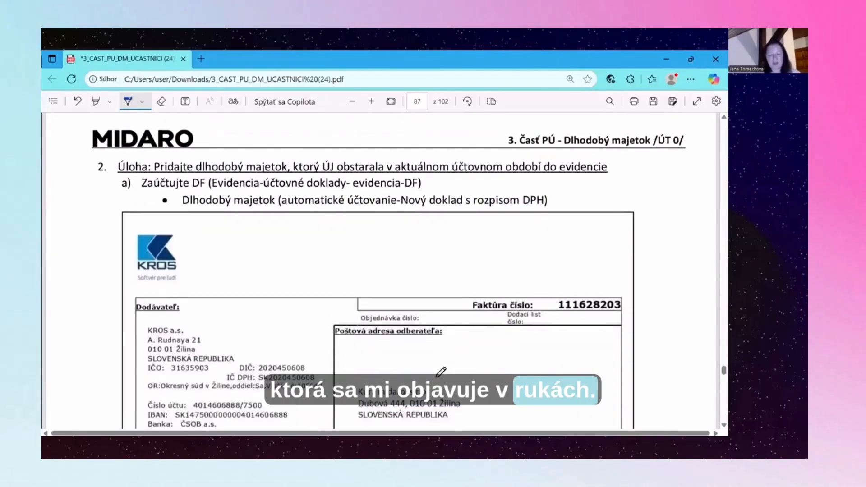
pyautogui.scroll(-3, 440, 372)
pyautogui.scroll(-2, 441, 372)
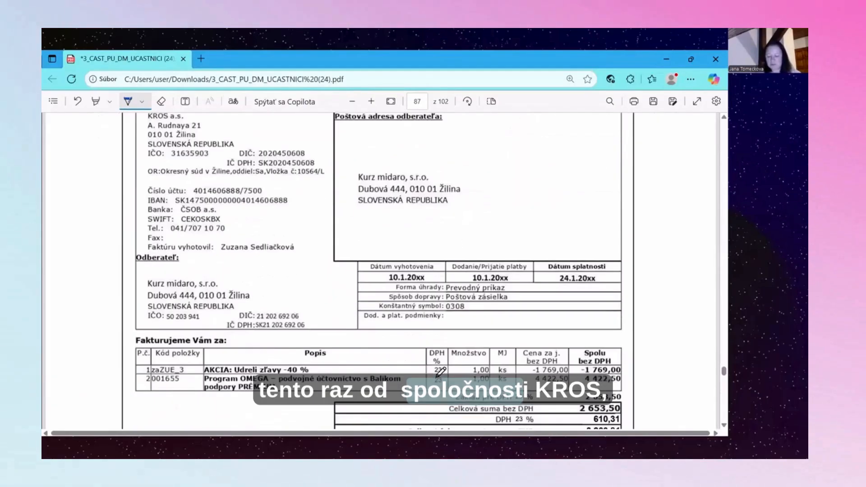
pyautogui.scroll(-1, 441, 372)
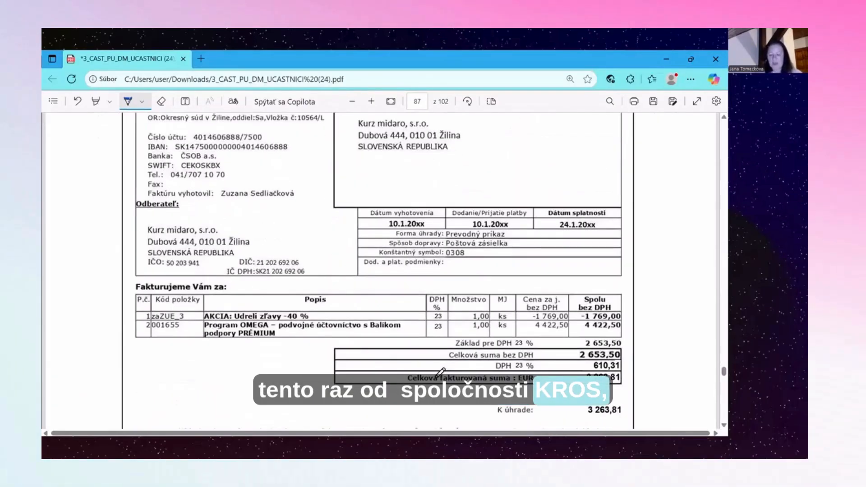
pyautogui.moveTo(202, 362); pyautogui.dragTo(234, 342)
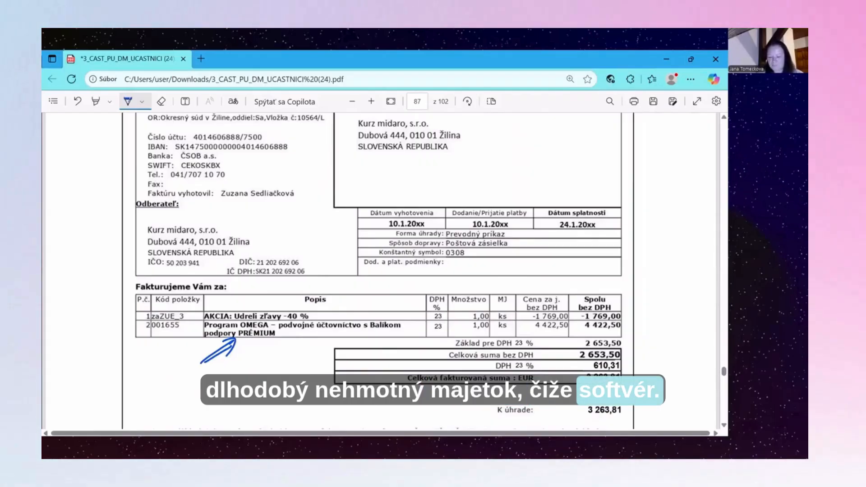
# - Highlight in yellow the invoice number and the Dodávateľ and Odberateľ headings on the KROS invoice
pyautogui.scroll(3, 465, 341)
pyautogui.press('h')
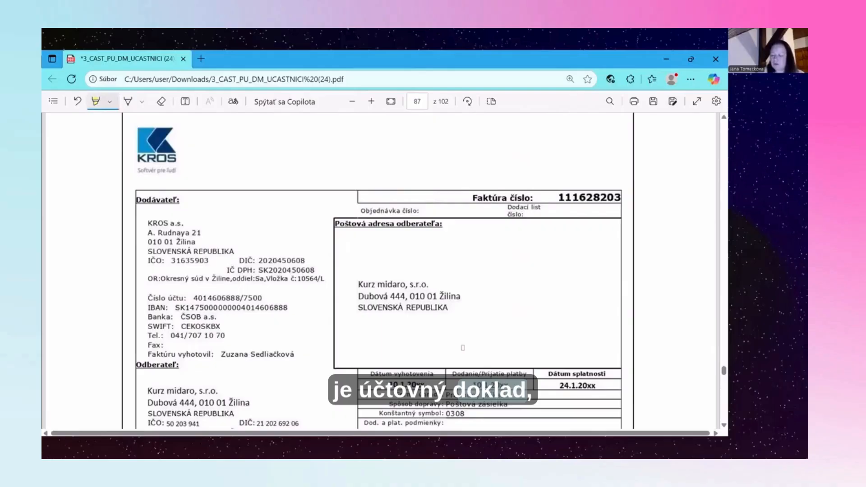
pyautogui.moveTo(470, 198); pyautogui.dragTo(541, 198)
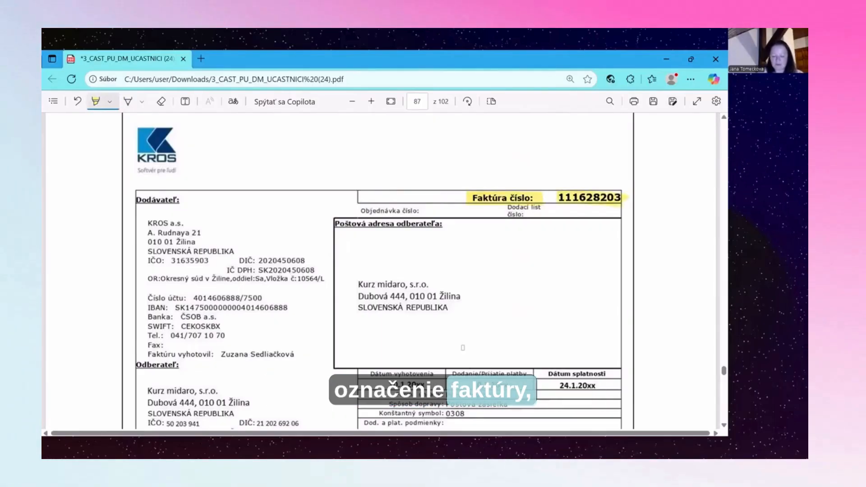
pyautogui.moveTo(173, 198); pyautogui.dragTo(195, 195)
pyautogui.moveTo(138, 364); pyautogui.dragTo(192, 365)
# - Highlight around the invoiced item descriptions and mark the total invoiced amount of 3 263,81 in yellow
pyautogui.scroll(-2, 463, 347)
pyautogui.scroll(-1, 378, 271)
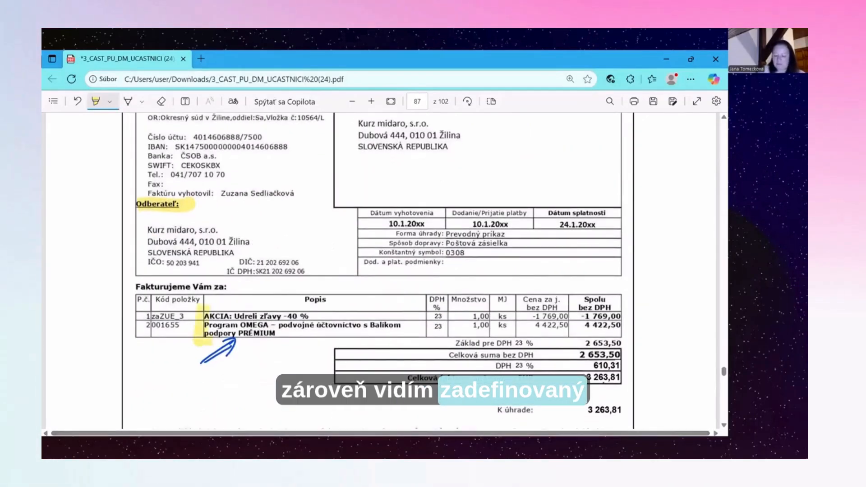
pyautogui.moveTo(342, 343); pyautogui.dragTo(413, 343)
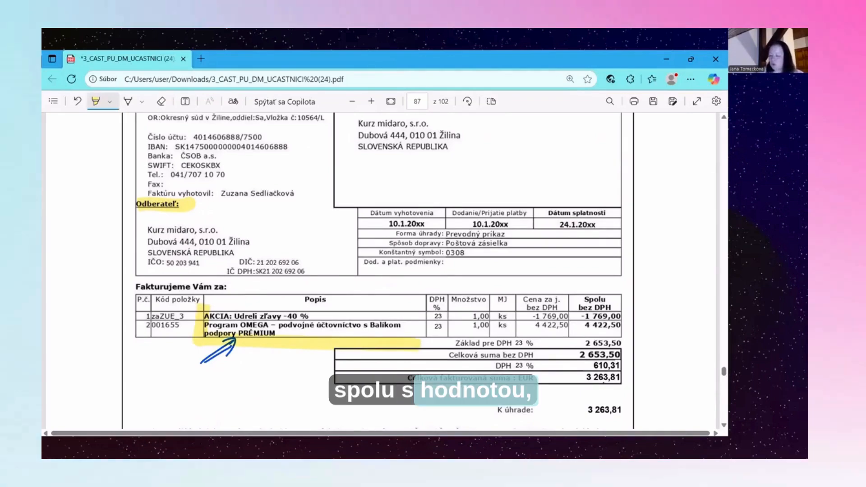
pyautogui.moveTo(579, 380); pyautogui.dragTo(628, 381)
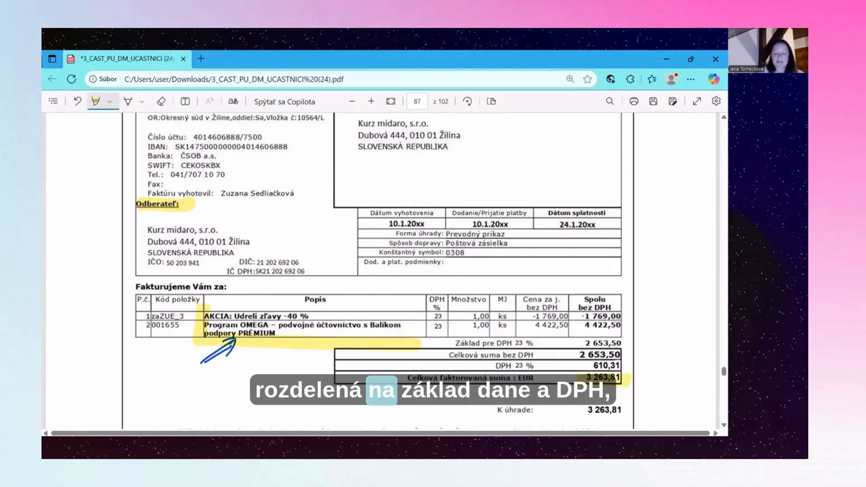
# - Draw small arrows beside the amount without DPH and the DPH amount, and highlight the issue and delivery dates
pyautogui.moveTo(624, 356); pyautogui.dragTo(631, 359)
pyautogui.moveTo(623, 367); pyautogui.dragTo(624, 368)
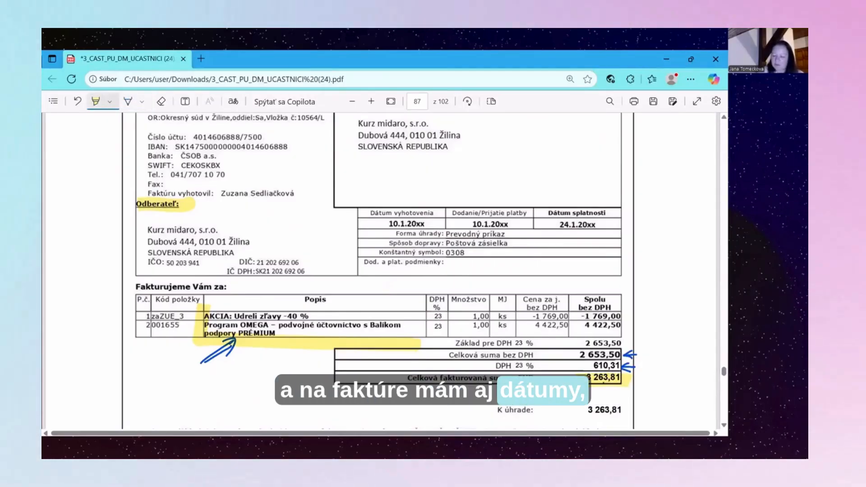
pyautogui.moveTo(386, 224); pyautogui.dragTo(522, 224)
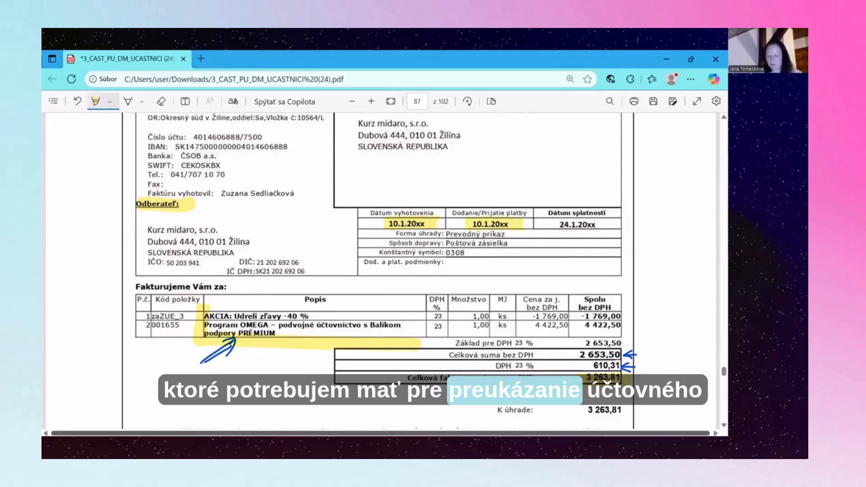
# - Handwrite the ledger codes D, HK and IK with the pen above the posting table below the invoice
pyautogui.scroll(5, 384, 271)
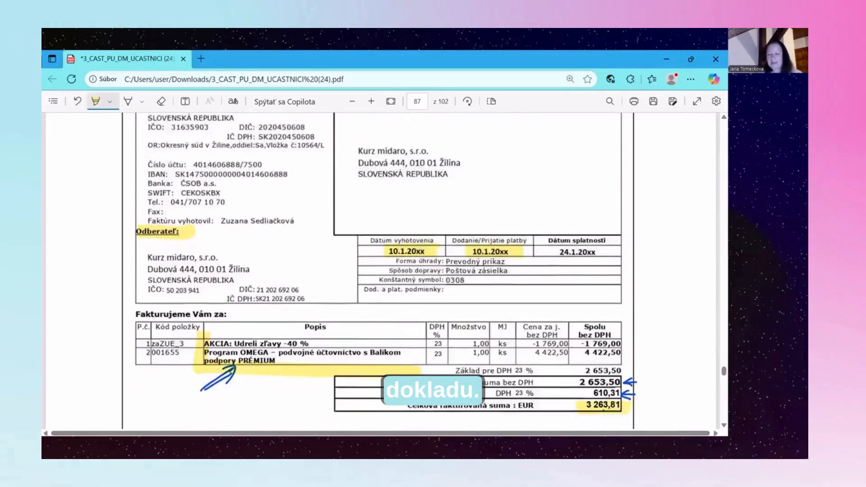
pyautogui.scroll(3, 454, 404)
pyautogui.scroll(-5, 451, 413)
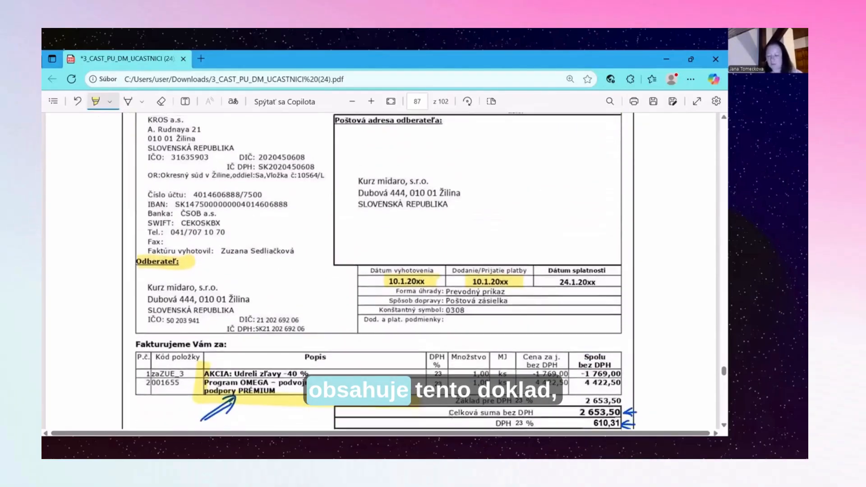
pyautogui.scroll(3, 384, 271)
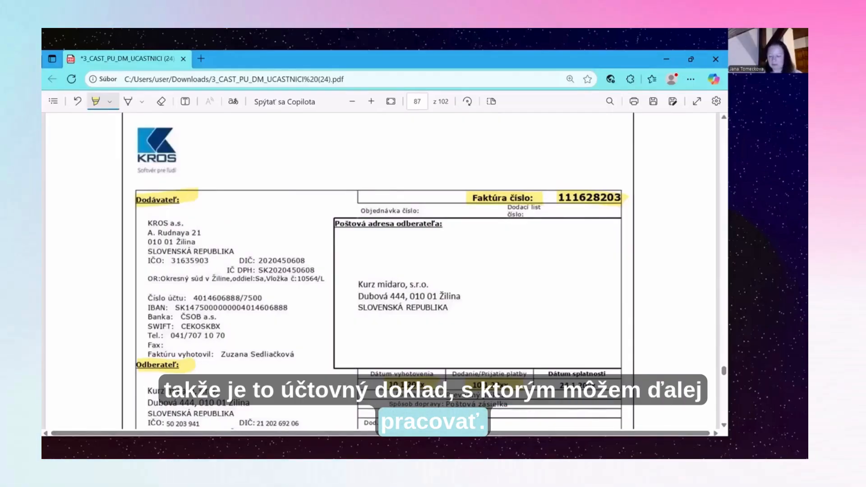
pyautogui.scroll(-14, 384, 271)
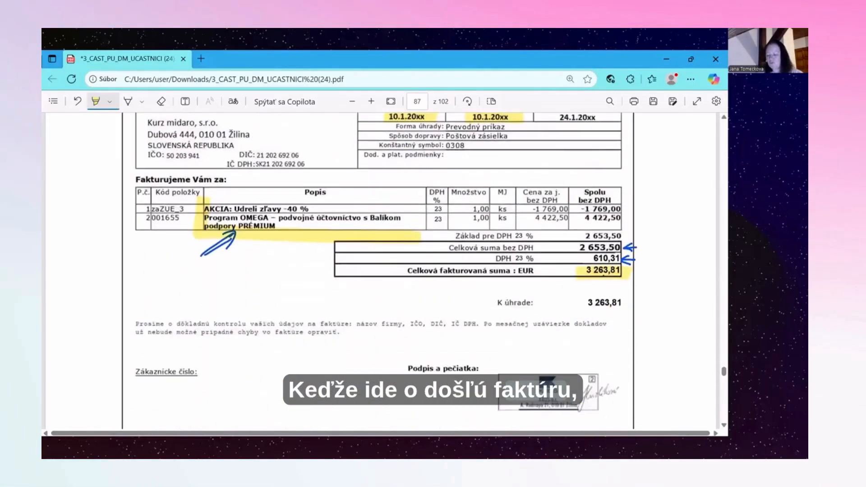
pyautogui.scroll(-3, 384, 271)
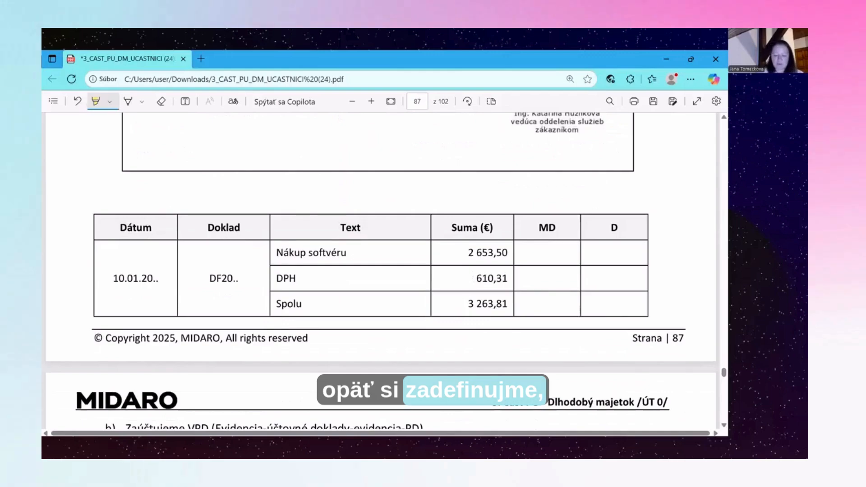
pyautogui.click(129, 101)
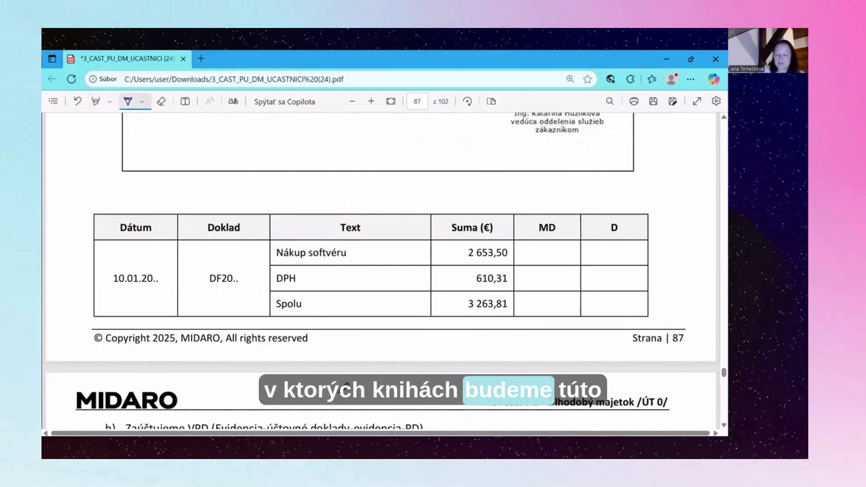
pyautogui.moveTo(183, 187)
pyautogui.mouseDown()
pyautogui.moveTo(185, 201)
pyautogui.moveTo(206, 202)
pyautogui.mouseUp()
pyautogui.moveTo(202, 196); pyautogui.dragTo(211, 202)
pyautogui.moveTo(220, 189)
pyautogui.mouseDown()
pyautogui.moveTo(213, 196)
pyautogui.moveTo(227, 210)
pyautogui.mouseUp()
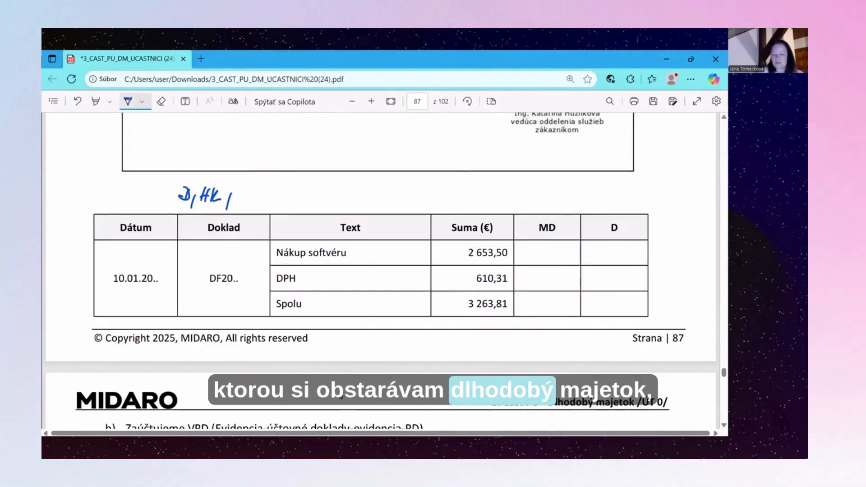
pyautogui.moveTo(245, 189)
pyautogui.mouseDown()
pyautogui.moveTo(242, 203)
pyautogui.moveTo(261, 191)
pyautogui.moveTo(256, 216)
pyautogui.mouseUp()
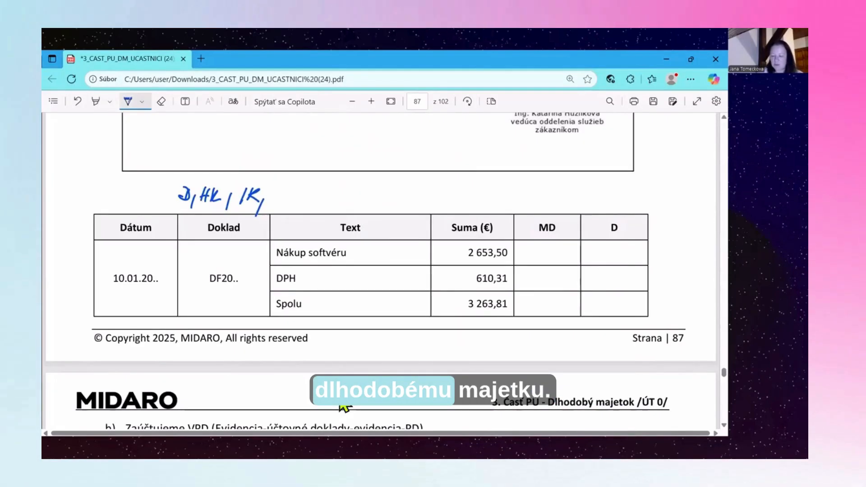
# - Add the handwritten codes DPH-N and KZ after IK above the posting table
pyautogui.moveTo(278, 190)
pyautogui.mouseDown()
pyautogui.moveTo(277, 204)
pyautogui.moveTo(286, 204)
pyautogui.mouseUp()
pyautogui.moveTo(288, 191); pyautogui.dragTo(294, 205)
pyautogui.moveTo(303, 192)
pyautogui.mouseDown()
pyautogui.moveTo(299, 206)
pyautogui.moveTo(302, 199)
pyautogui.mouseUp()
pyautogui.moveTo(305, 199)
pyautogui.mouseDown()
pyautogui.moveTo(328, 192)
pyautogui.moveTo(336, 211)
pyautogui.mouseUp()
pyautogui.moveTo(354, 191)
pyautogui.mouseDown()
pyautogui.moveTo(353, 204)
pyautogui.moveTo(362, 204)
pyautogui.mouseUp()
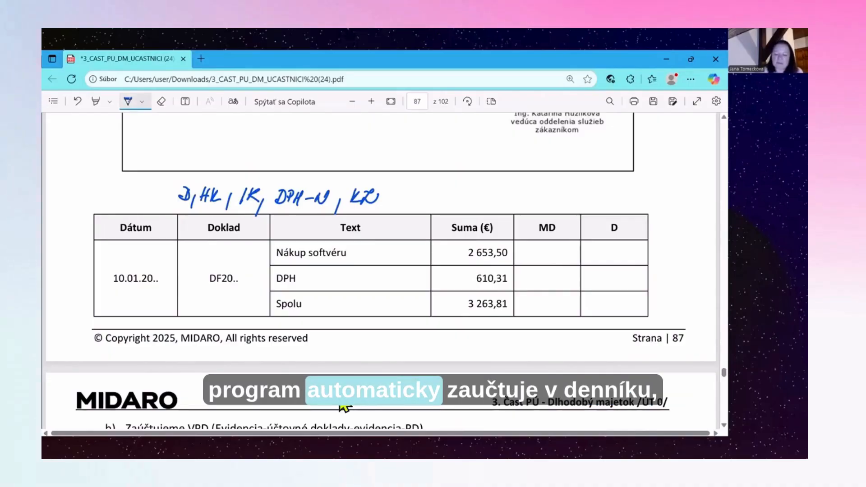
# - Tick D, HK, DPH-N and KZ, circle IK, and handwrite account 321 in the D column of the Spolu row
pyautogui.moveTo(221, 172)
pyautogui.mouseDown()
pyautogui.moveTo(222, 184)
pyautogui.moveTo(229, 175)
pyautogui.mouseUp()
pyautogui.moveTo(329, 181)
pyautogui.mouseDown()
pyautogui.moveTo(392, 176)
pyautogui.moveTo(382, 188)
pyautogui.mouseUp()
pyautogui.moveTo(266, 181); pyautogui.dragTo(251, 177)
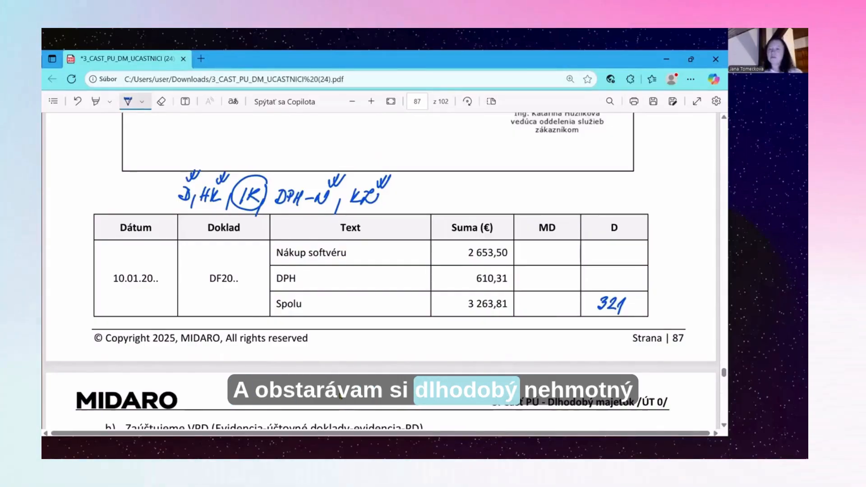
# - Handwrite account 041 for Nákup softvéru and 343 for DPH in the MD column of the posting table
pyautogui.moveTo(541, 250); pyautogui.dragTo(542, 248)
pyautogui.moveTo(549, 248); pyautogui.dragTo(556, 260)
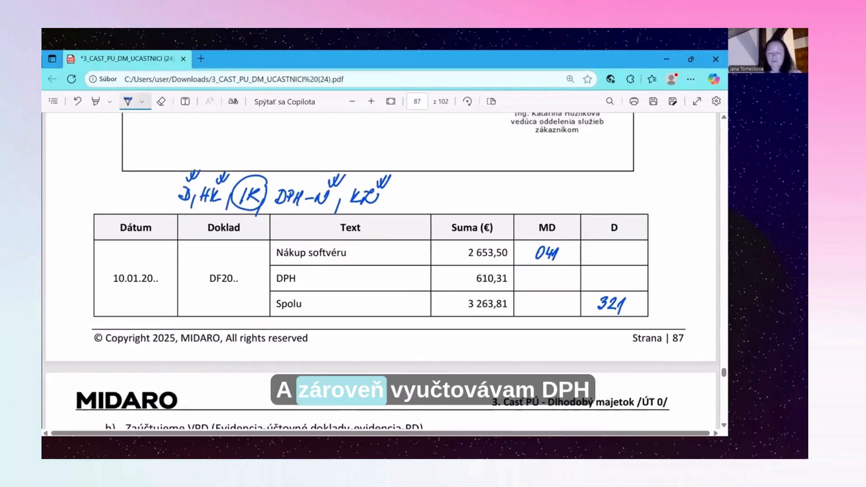
pyautogui.moveTo(535, 274); pyautogui.dragTo(534, 285)
pyautogui.moveTo(547, 272); pyautogui.dragTo(552, 279)
pyautogui.moveTo(552, 273)
pyautogui.mouseDown()
pyautogui.moveTo(547, 286)
pyautogui.moveTo(556, 286)
pyautogui.mouseUp()
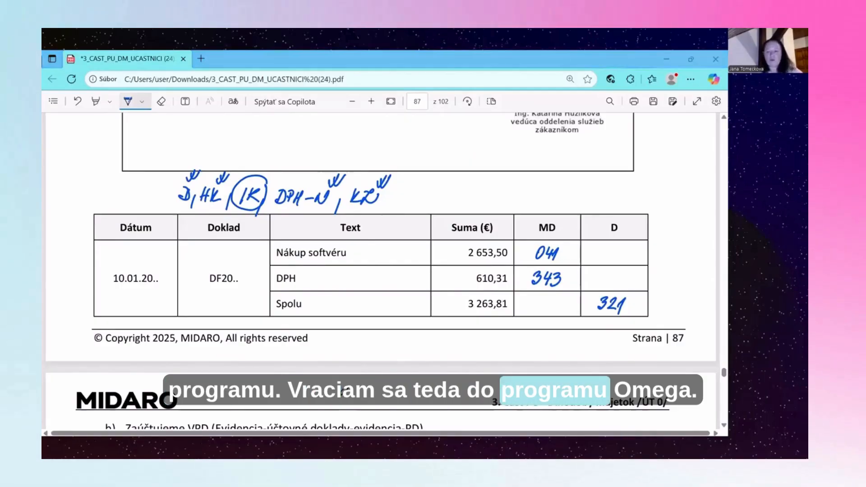
# - Switch to the OMEGA accounting program and open the Účtovné doklady register
pyautogui.hotkey('alt', 'Tab')
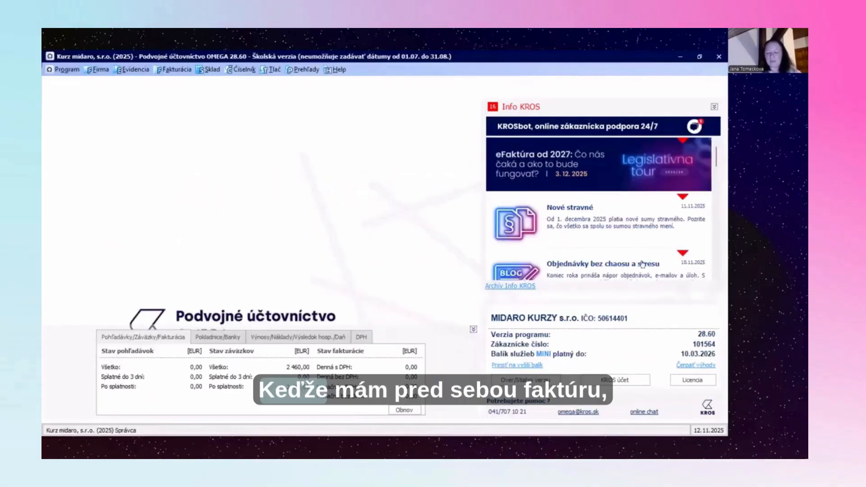
pyautogui.click(149, 69)
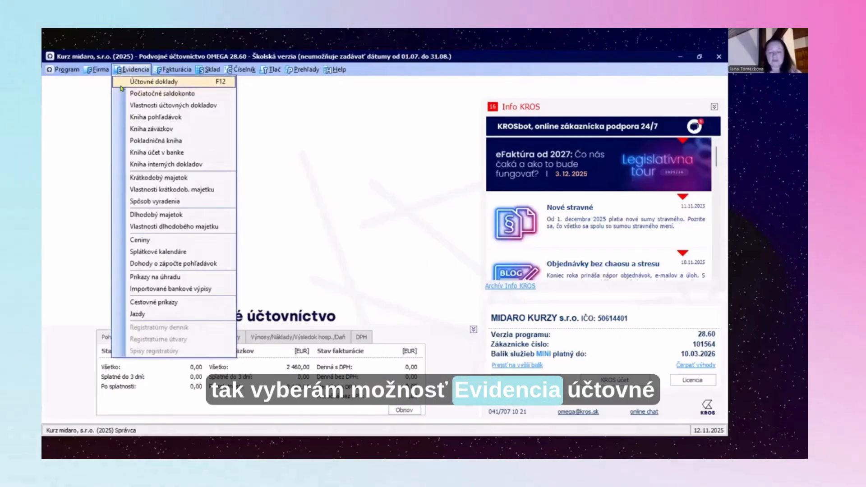
pyautogui.click(135, 82)
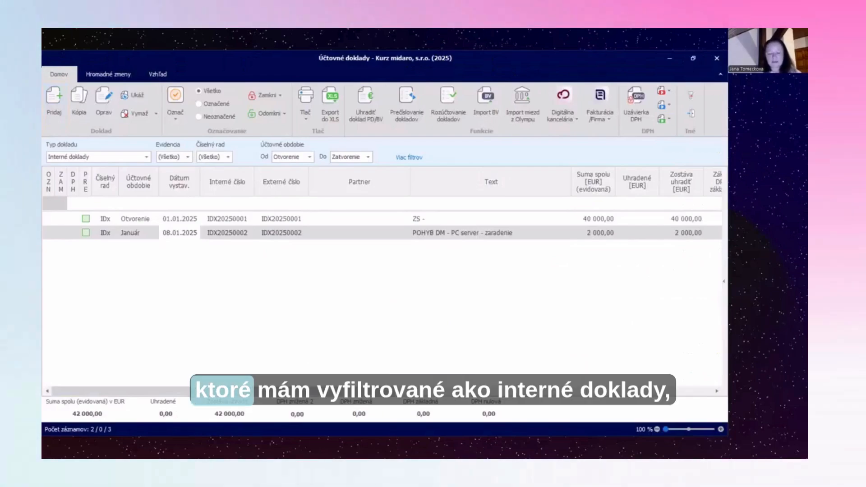
# - Filter the documents to Došlé faktúry and start a new one with automatic posting 20 DF - Nový doklad (s rozpisom DPH)
pyautogui.click(146, 157)
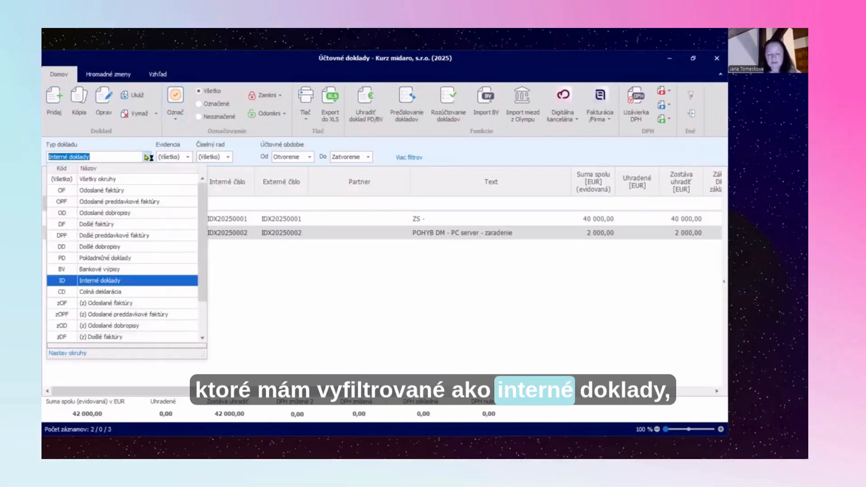
pyautogui.click(130, 225)
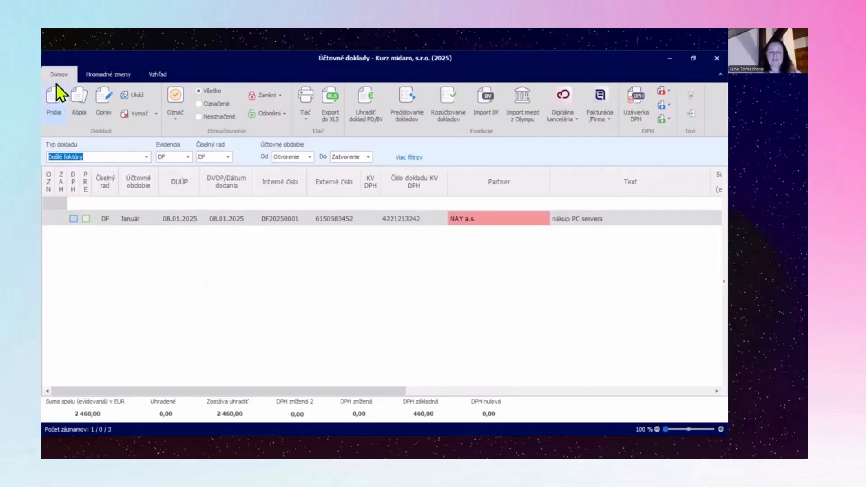
pyautogui.click(57, 109)
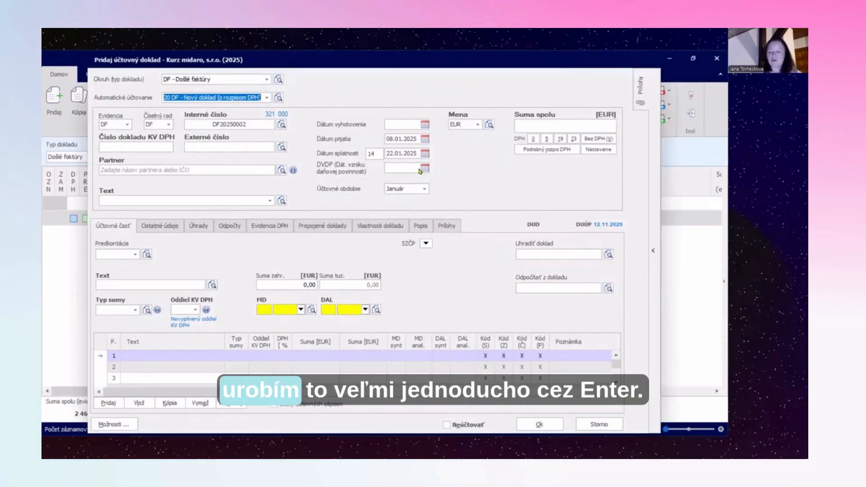
pyautogui.press('Return')
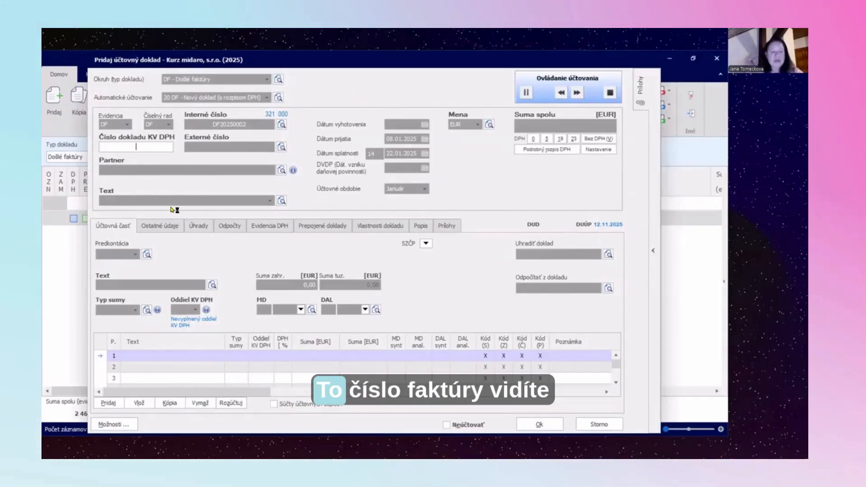
# - Switch to the PDF in Edge and circle the KROS invoice number, adding an exclamation mark beside it
pyautogui.hotkey('alt', 'Tab')
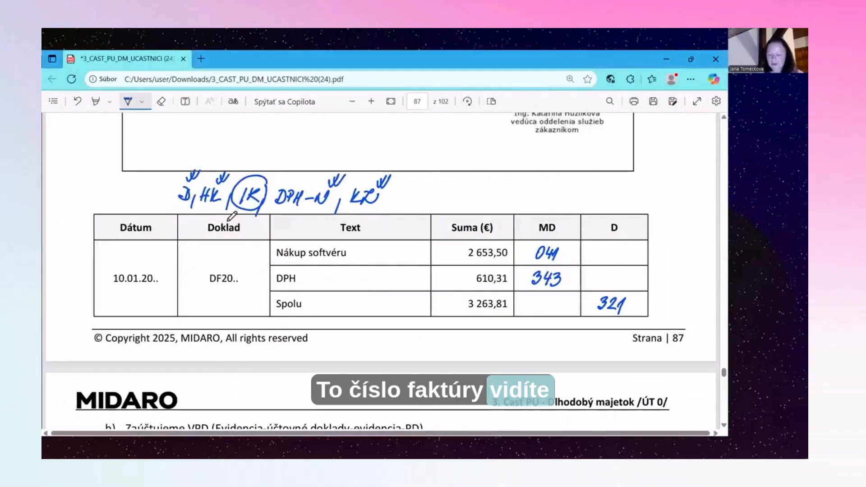
pyautogui.scroll(2, 228, 222)
pyautogui.scroll(10, 229, 221)
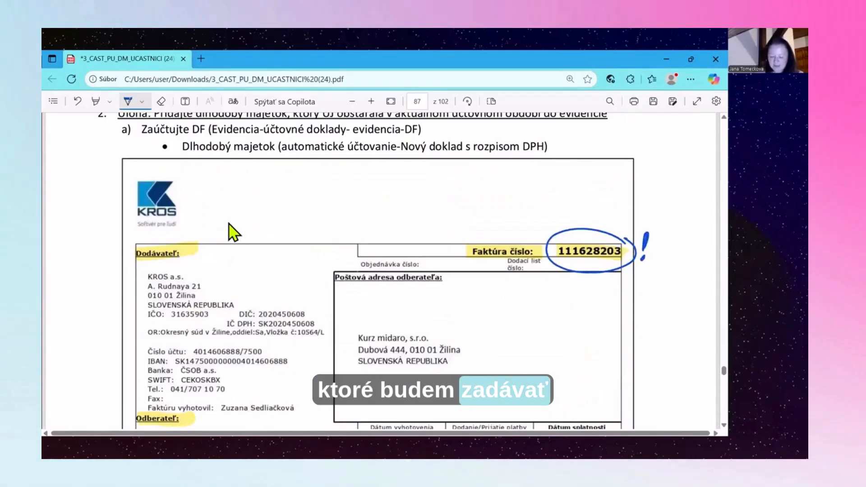
# - Switch to OMEGA, enter 111628203 as Číslo dokladu KV DPH and choose KROS a.s. as the partner
pyautogui.hotkey('alt', 'Tab')
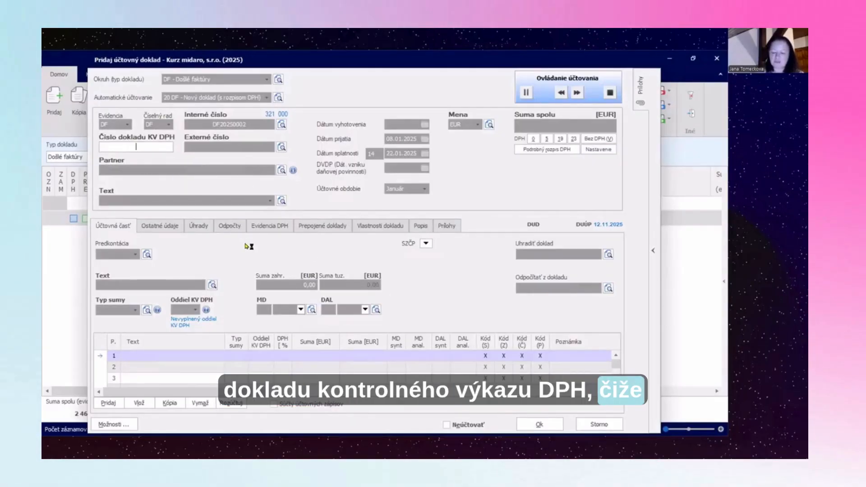
pyautogui.write('1116')
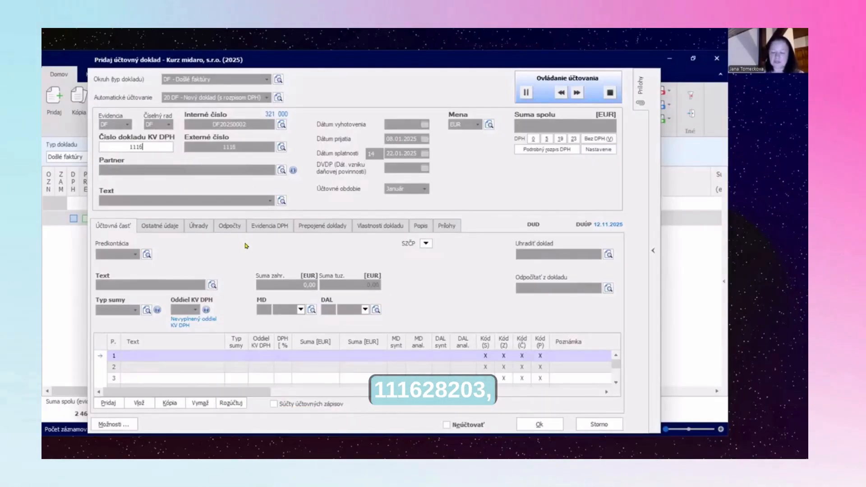
pyautogui.write('28203')
pyautogui.press('Return')
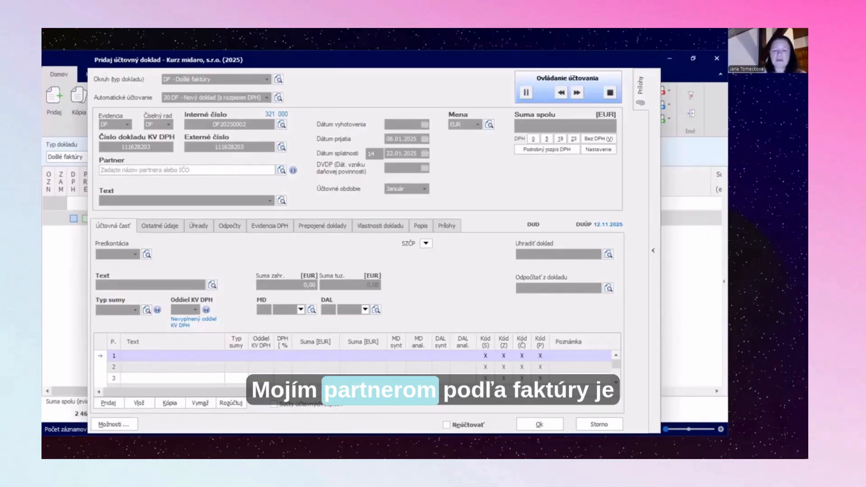
pyautogui.write('KROS a.s.')
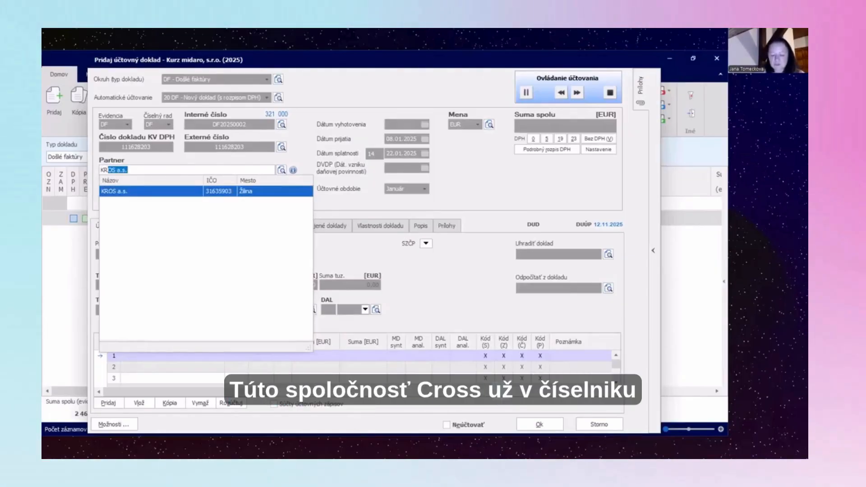
pyautogui.click(193, 191)
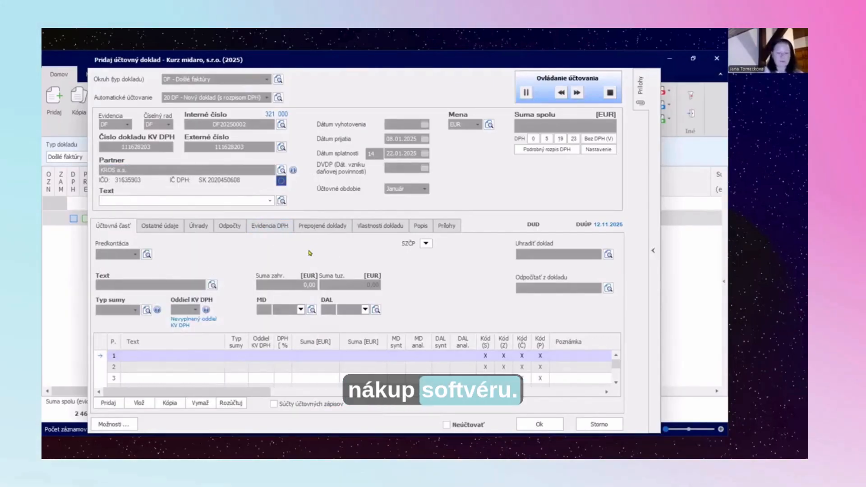
# - Enter "nákup softvéru OMEGA" as the document's Text
pyautogui.write('n')
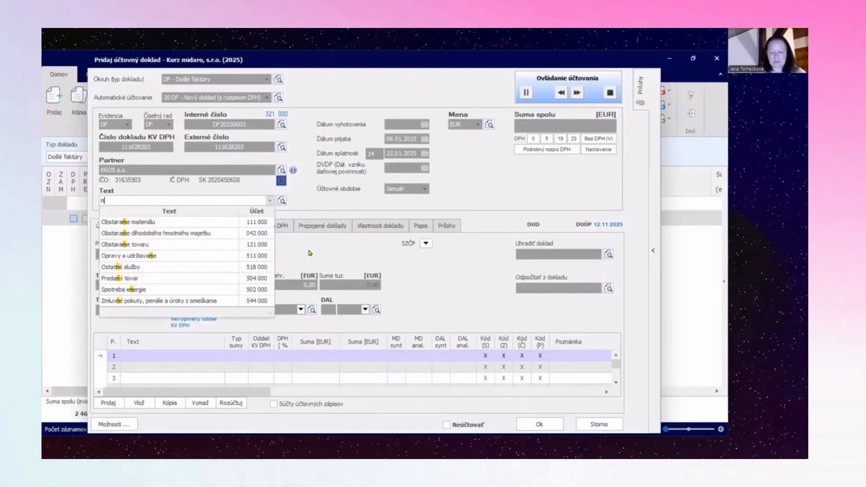
pyautogui.write('ku')
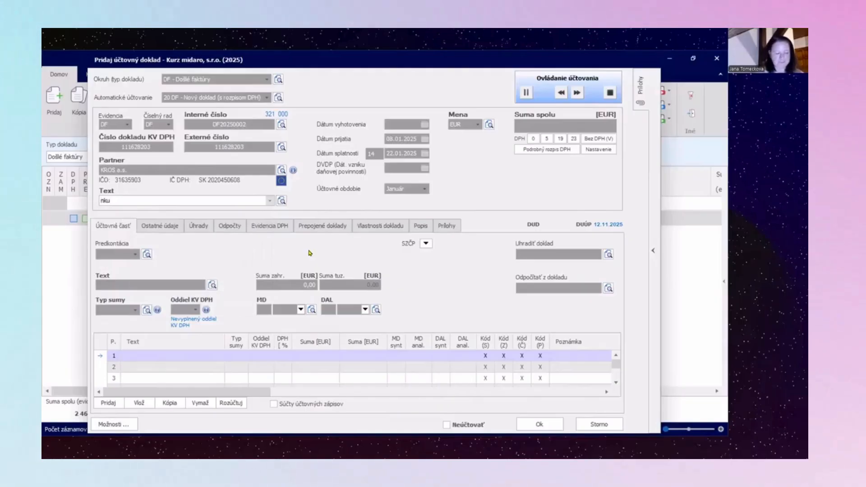
pyautogui.press('BackSpace')
pyautogui.press('BackSpace')
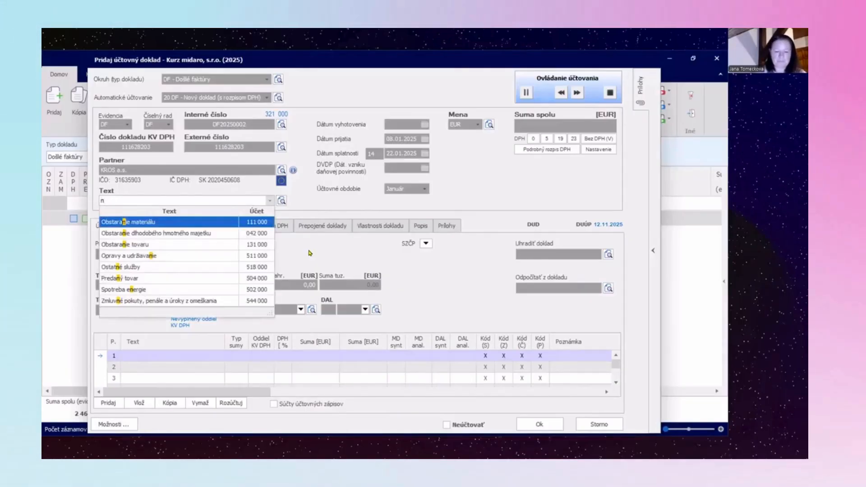
pyautogui.write('ákup s')
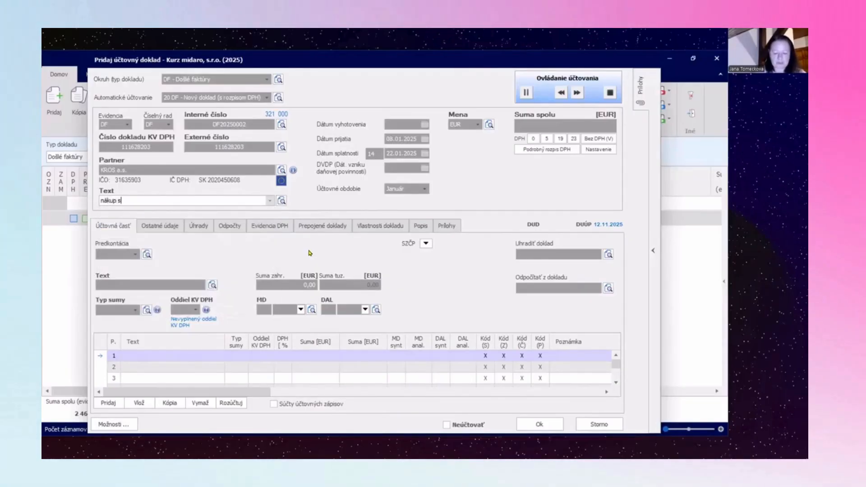
pyautogui.write('oftw')
pyautogui.write('ér')
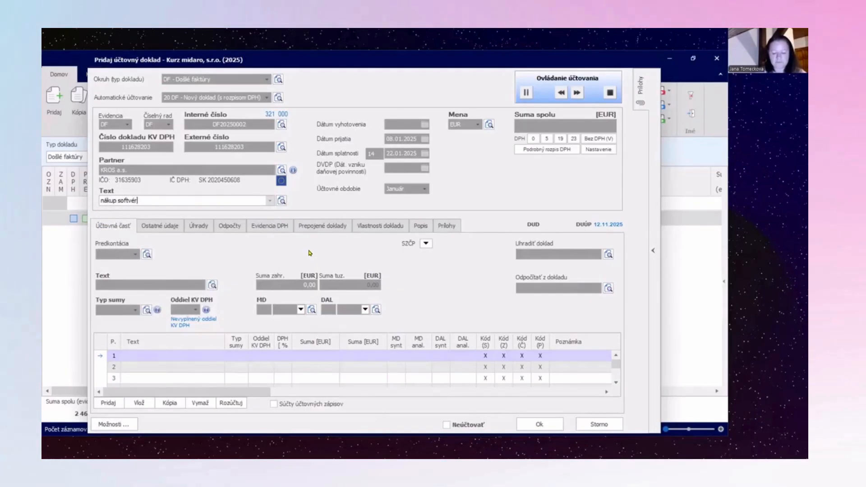
pyautogui.write('u OME')
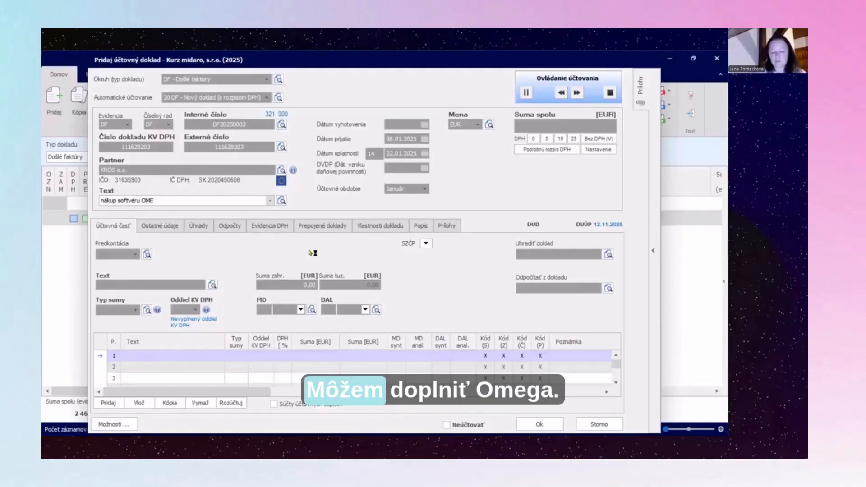
pyautogui.write('GA')
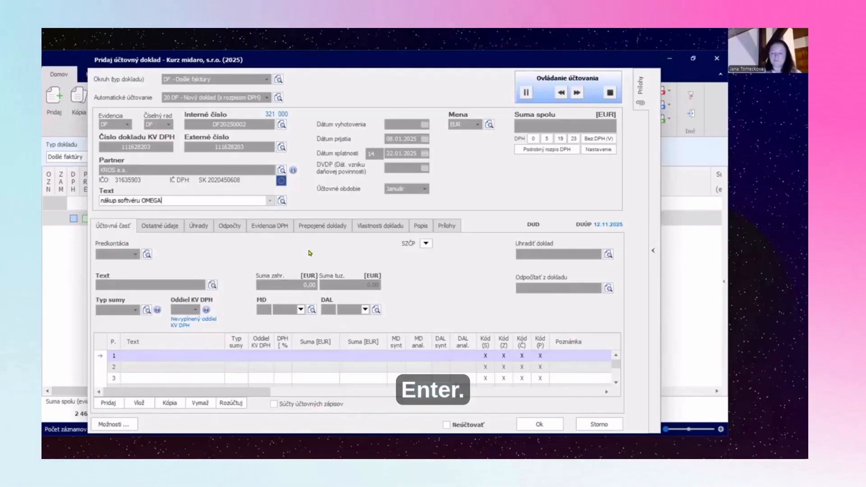
pyautogui.press('Return')
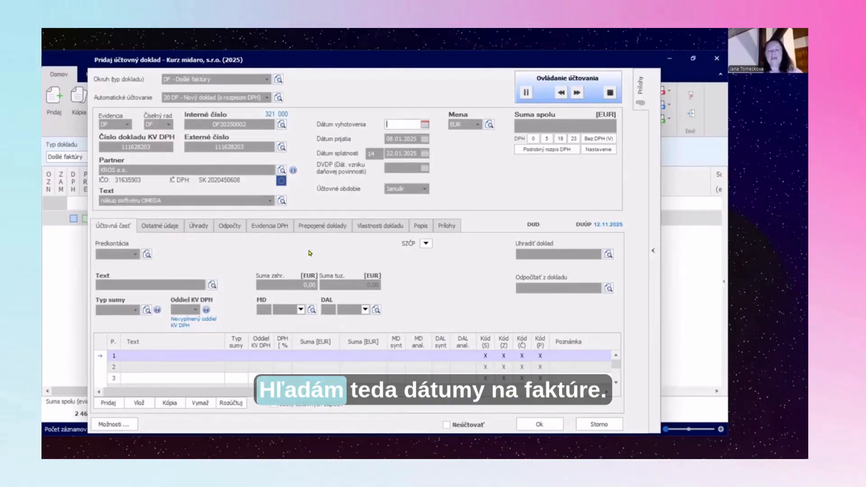
# - Check the dates on the PDF invoice, then set Dátum vyhotovenia to 10.01.2025 and Dátum splatnosti to 24.01.2025 in OMEGA, accepting the other dates
pyautogui.hotkey('alt', 'Tab')
pyautogui.scroll(-4, 319, 205)
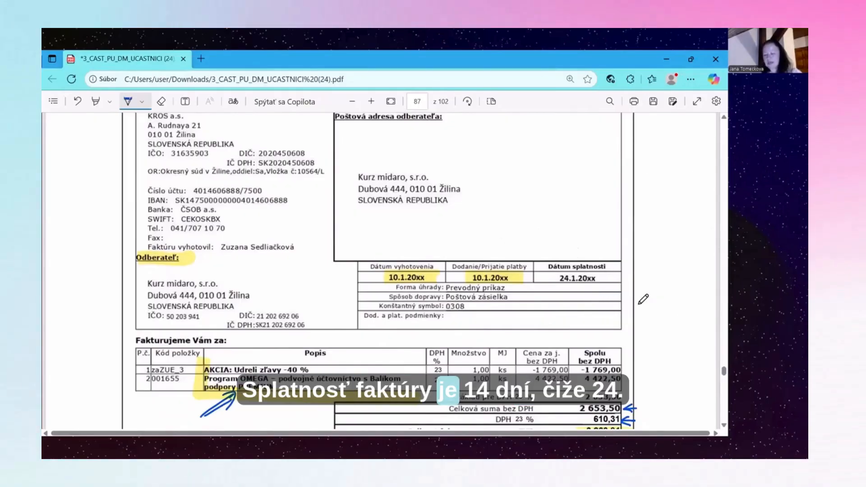
pyautogui.hotkey('alt', 'Tab')
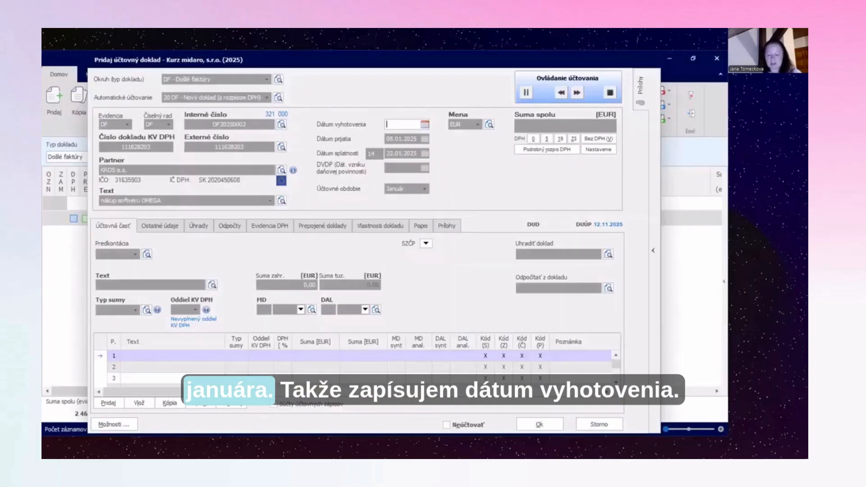
pyautogui.write('10.')
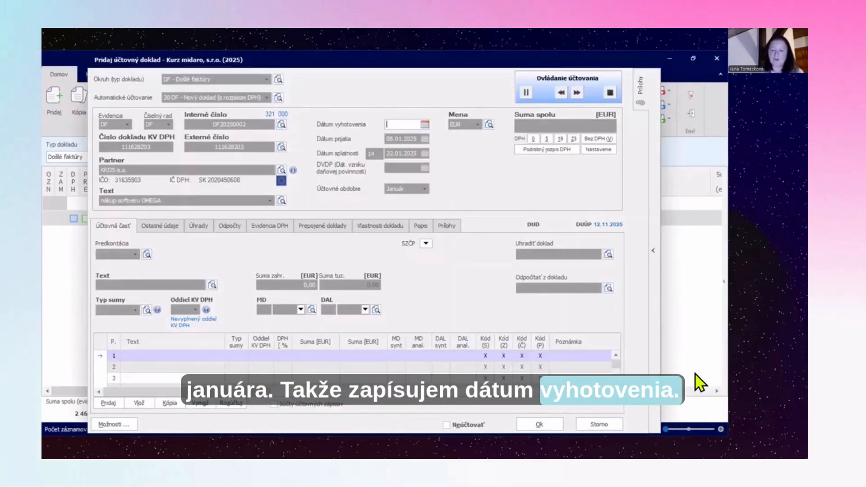
pyautogui.write('01.2025')
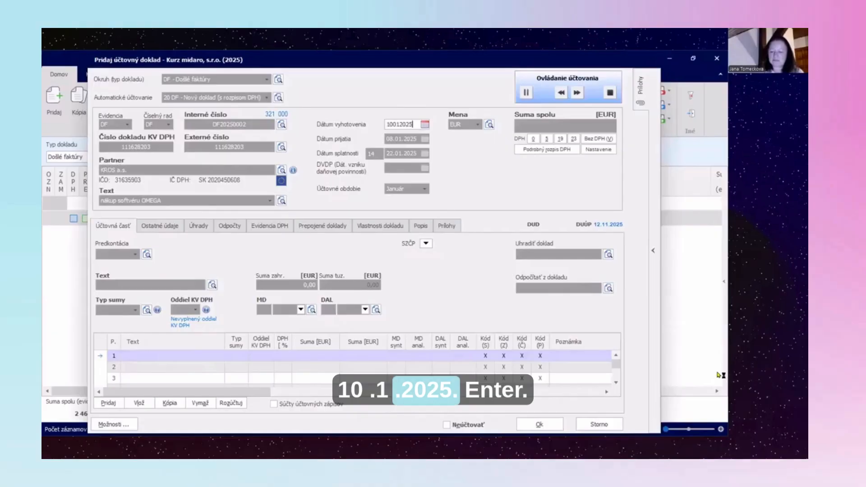
pyautogui.press('Return')
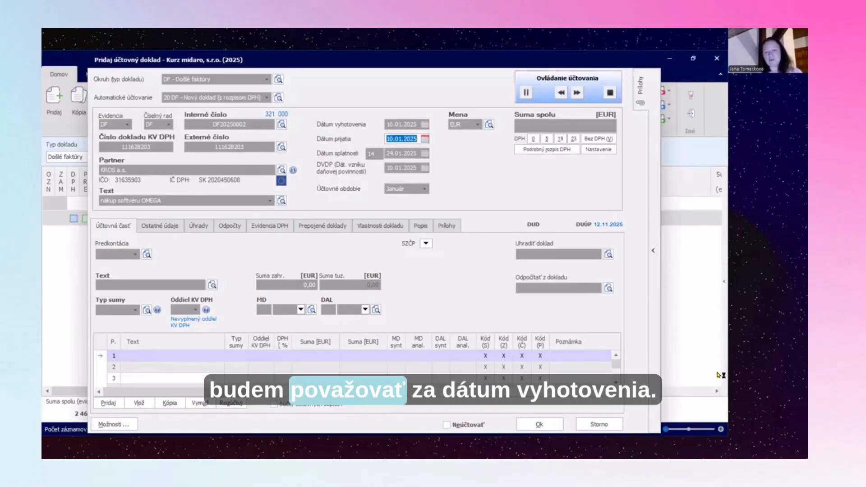
pyautogui.press('Tab')
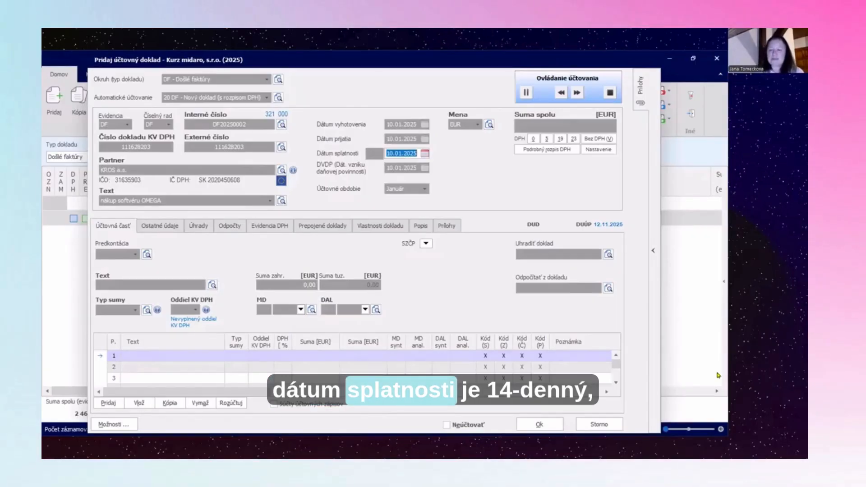
pyautogui.write('24')
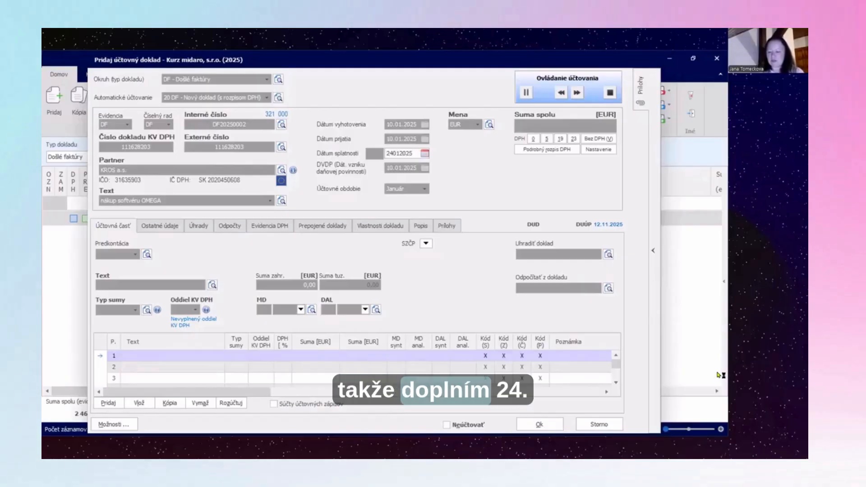
pyautogui.press('Tab')
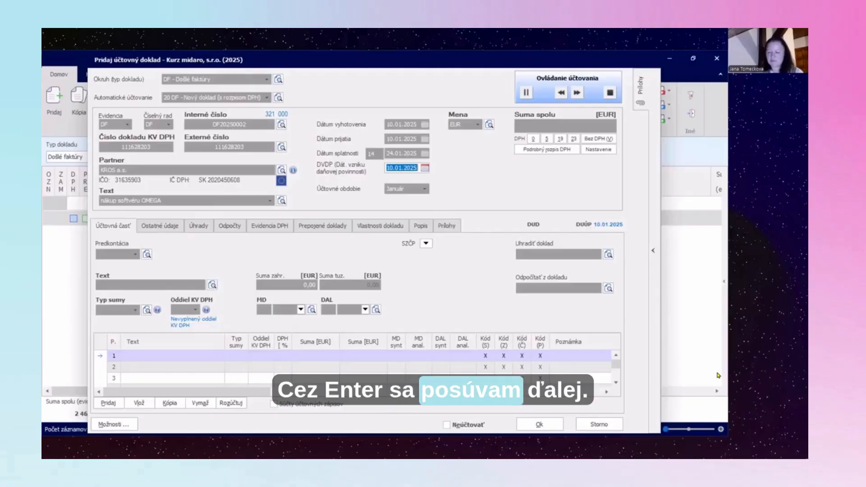
pyautogui.press('Return')
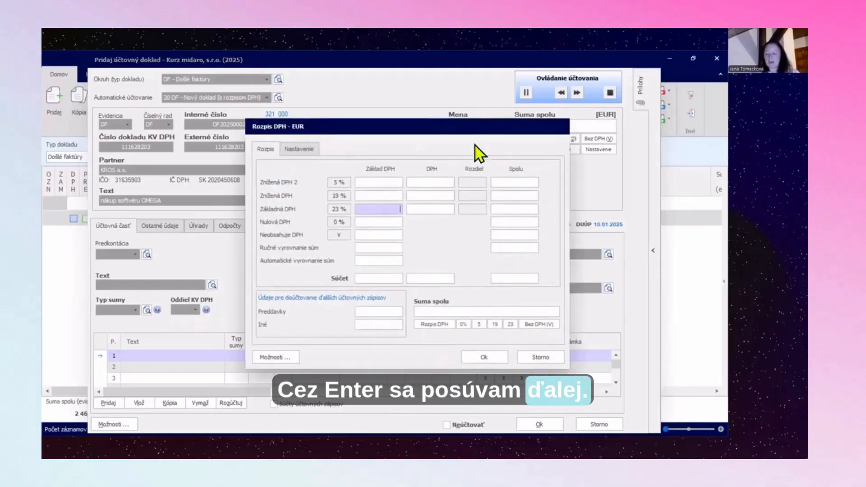
# - Switch to the PDF invoice, underline DPH 23 % and put a check mark beside the total invoiced amount
pyautogui.moveTo(454, 129); pyautogui.dragTo(306, 123)
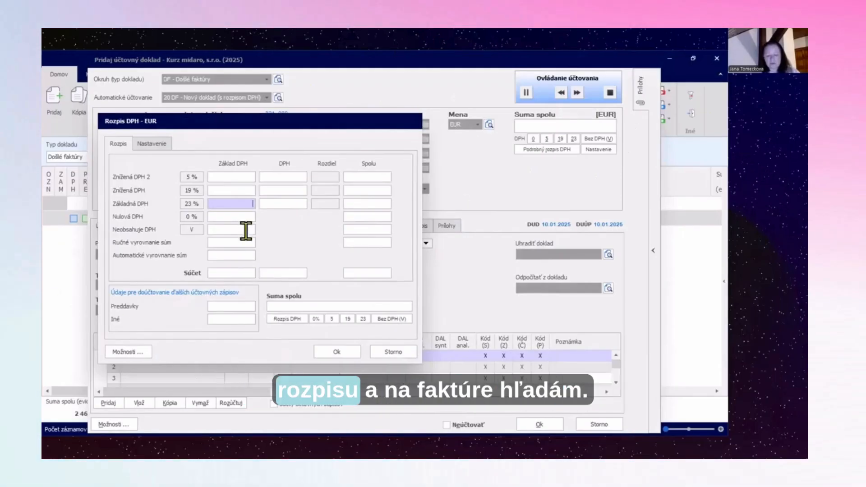
pyautogui.hotkey('alt', 'Tab')
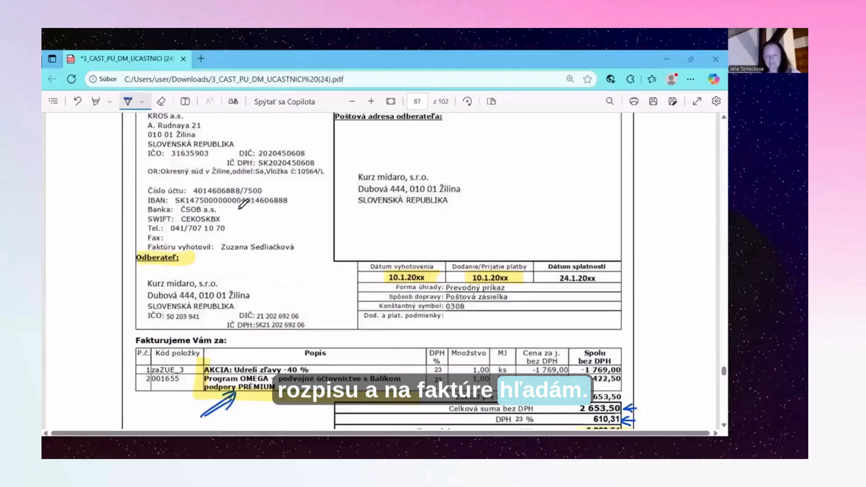
pyautogui.scroll(-5, 519, 244)
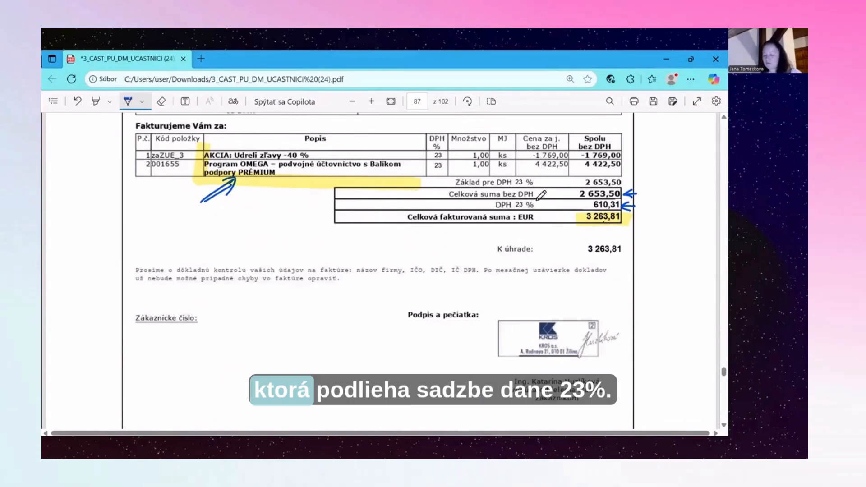
pyautogui.moveTo(494, 210); pyautogui.dragTo(533, 208)
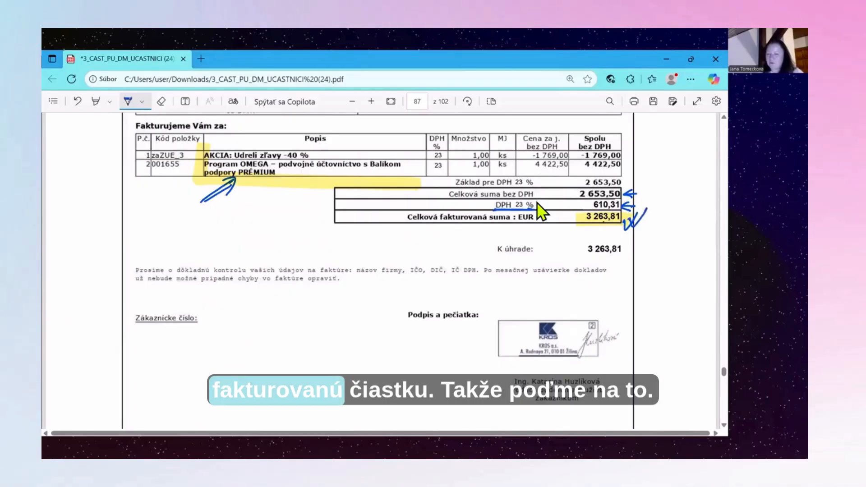
# - Switch back to OMEGA, enter 2 653,50 as the 23 % Základ DPH and confirm the Rozpis DPH
pyautogui.hotkey('alt', 'Tab')
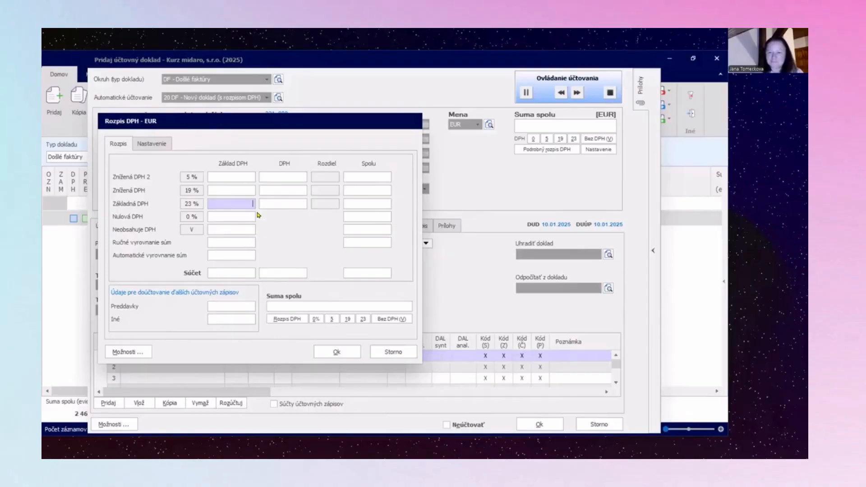
pyautogui.write('2 653')
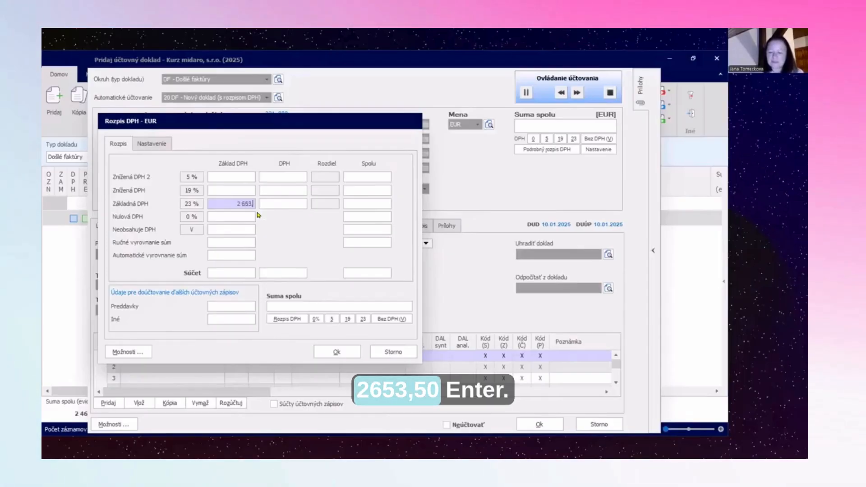
pyautogui.write(',50')
pyautogui.press('Return')
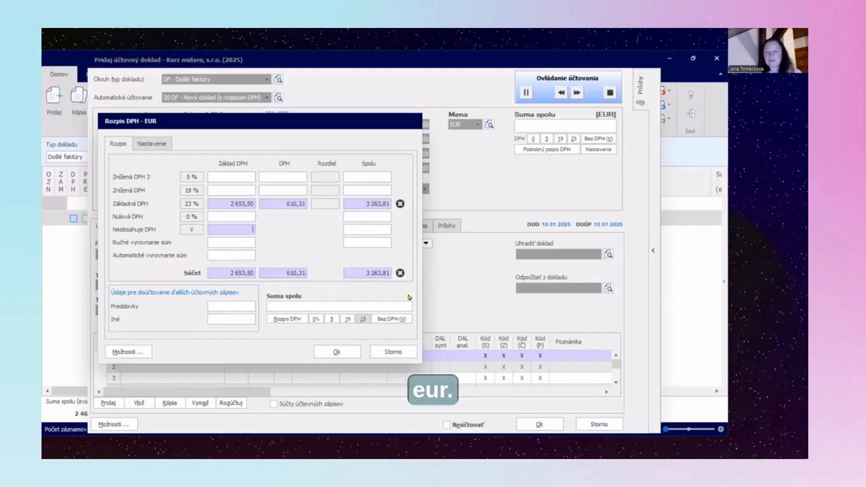
pyautogui.click(337, 352)
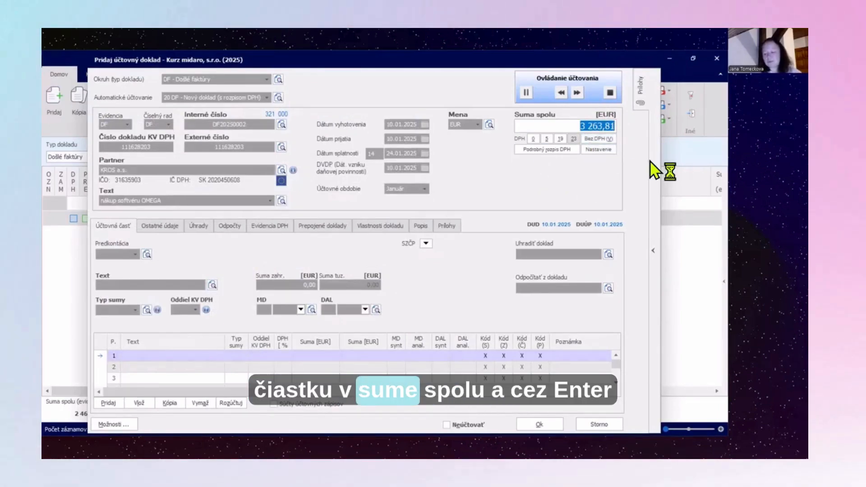
# - Post the total to 321 000 DAL, the software base to 041 000 MD and the DPH to 343 023 MD, and review the entries
pyautogui.press('Return')
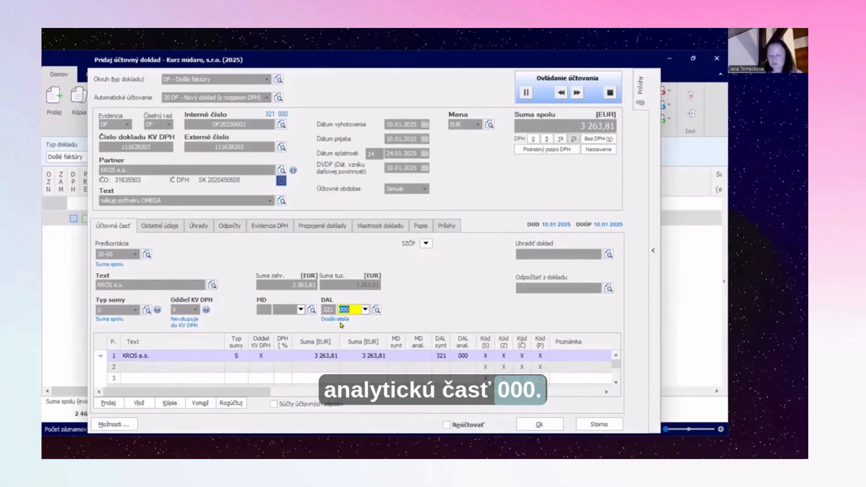
pyautogui.press('Return')
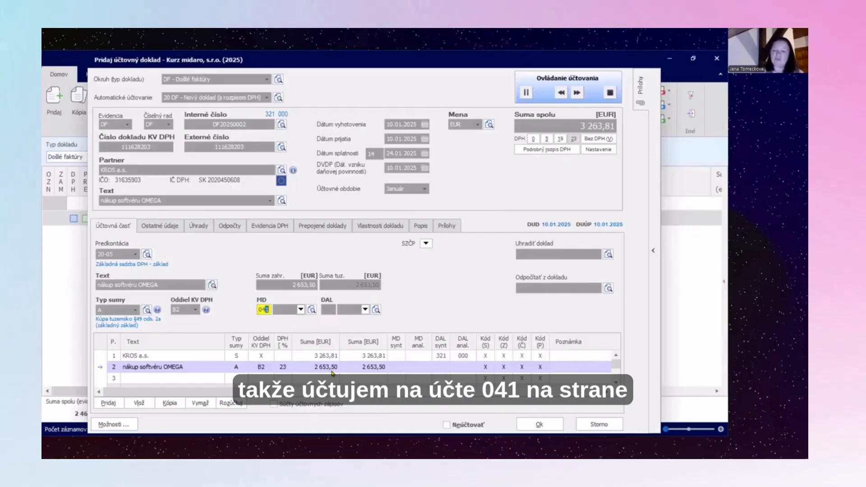
pyautogui.press('Return')
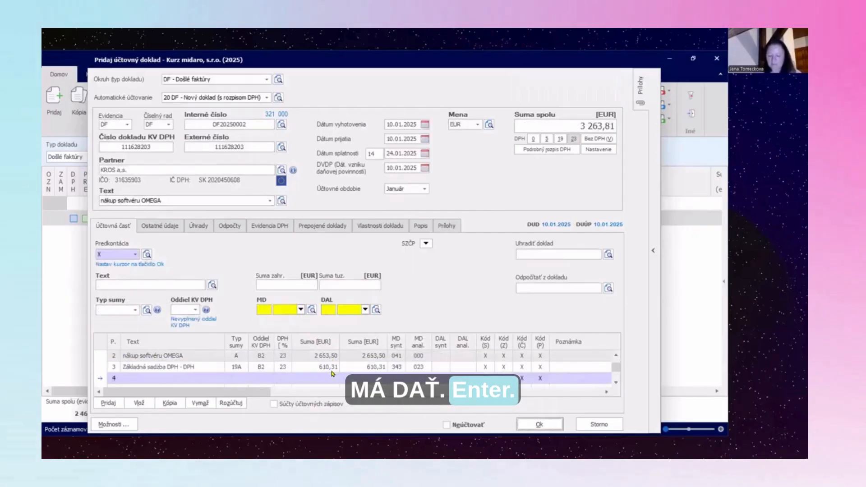
pyautogui.click(332, 371)
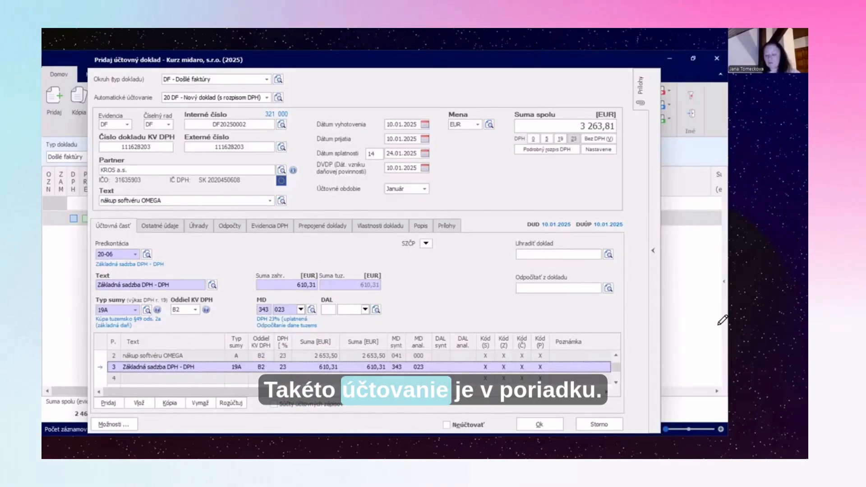
pyautogui.scroll(1, 562, 383)
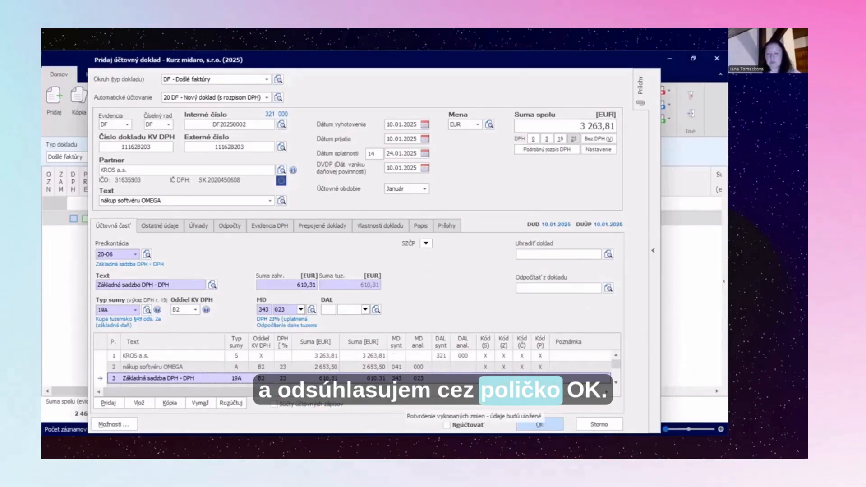
# - Save the received KROS invoice into the Január accounting period and close the Účtovné doklady records
pyautogui.click(540, 425)
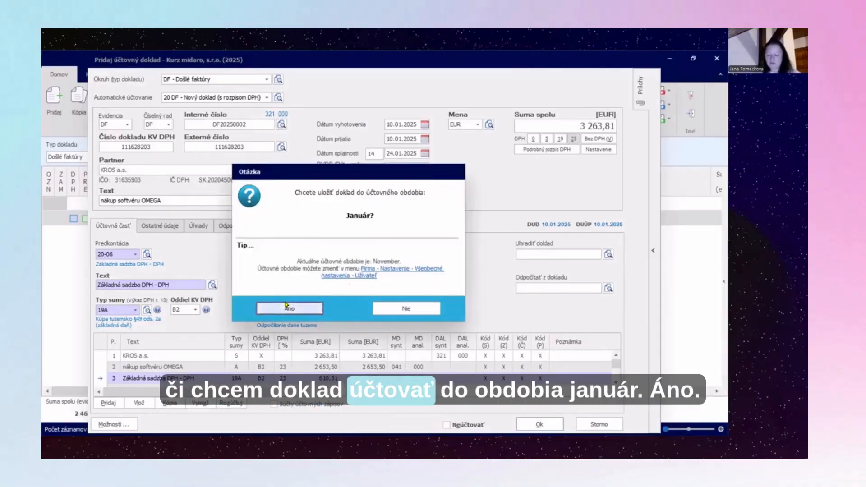
pyautogui.click(286, 307)
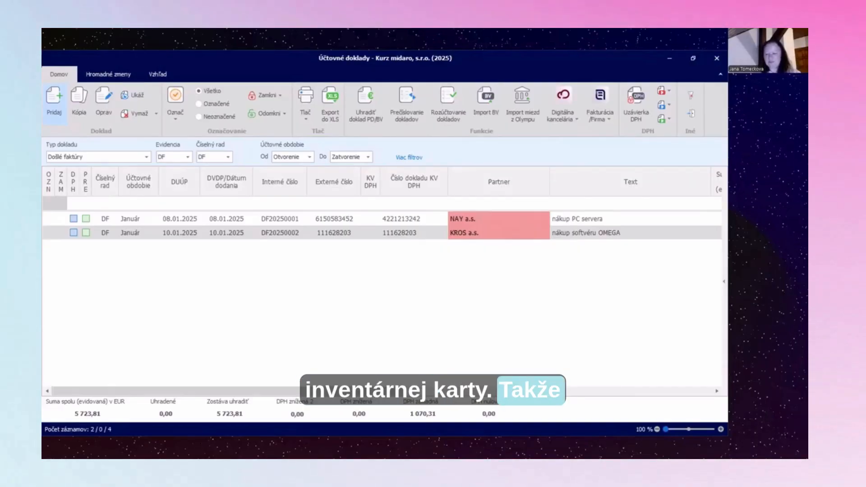
pyautogui.click(717, 58)
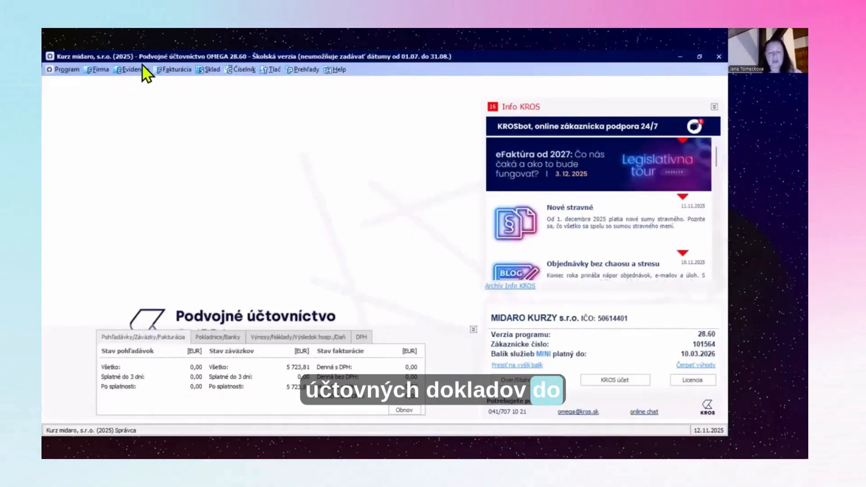
# - Open the Dlhodobý majetok records and add a new asset card named Softvér OMEGA
pyautogui.click(143, 72)
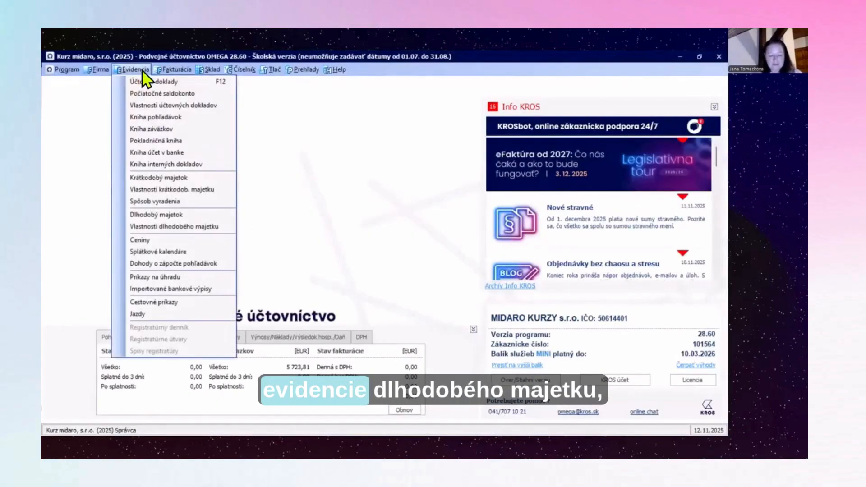
pyautogui.click(136, 214)
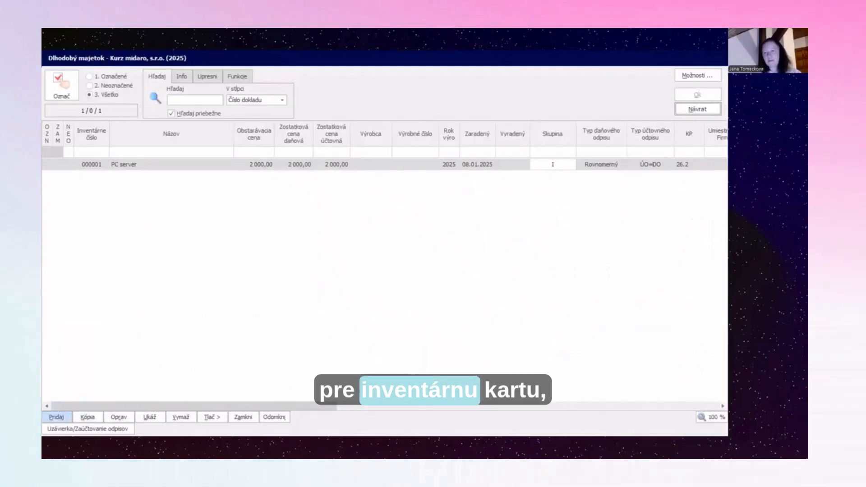
pyautogui.click(57, 418)
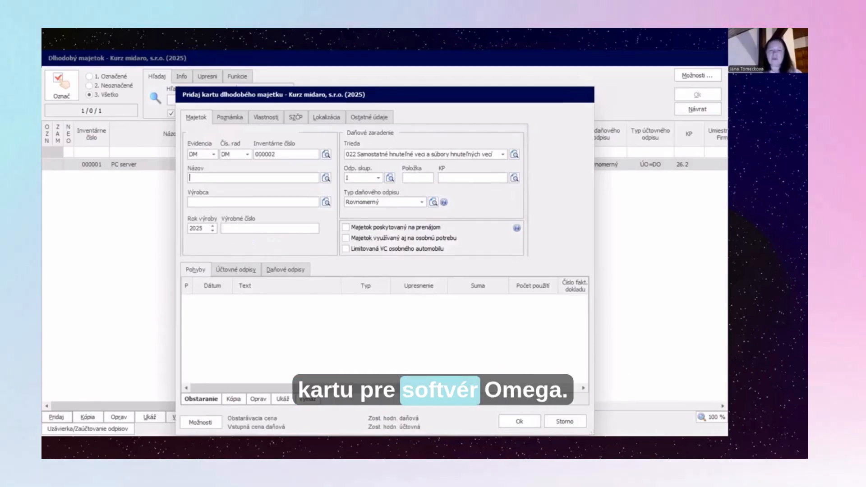
pyautogui.write('S')
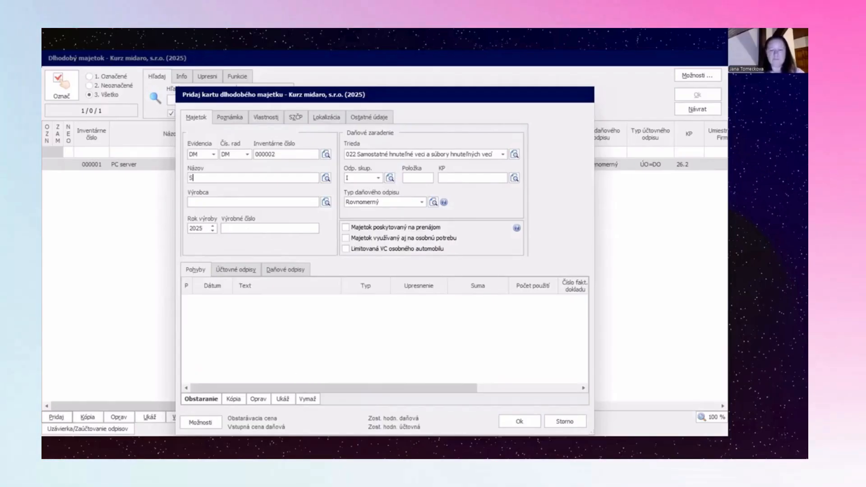
pyautogui.write('oftvér OMEGA')
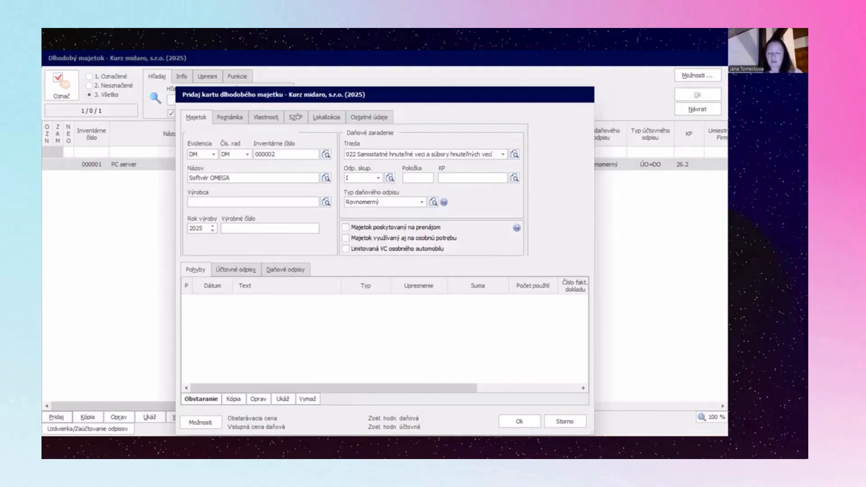
# - Switch to the PDF's page 89, handwrite 013 as the software's Trieda and put dashes for Odpisová skupina, Položka and KP
pyautogui.hotkey('alt', 'Tab')
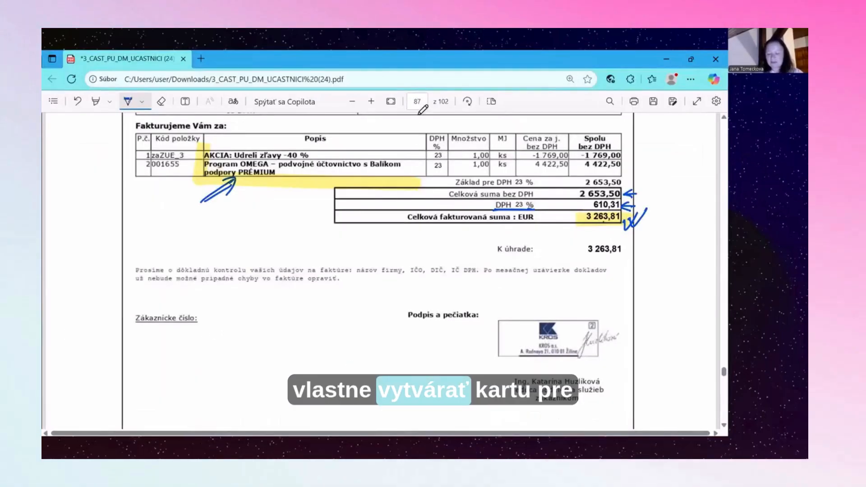
pyautogui.click(418, 103)
pyautogui.write('89')
pyautogui.press('Return')
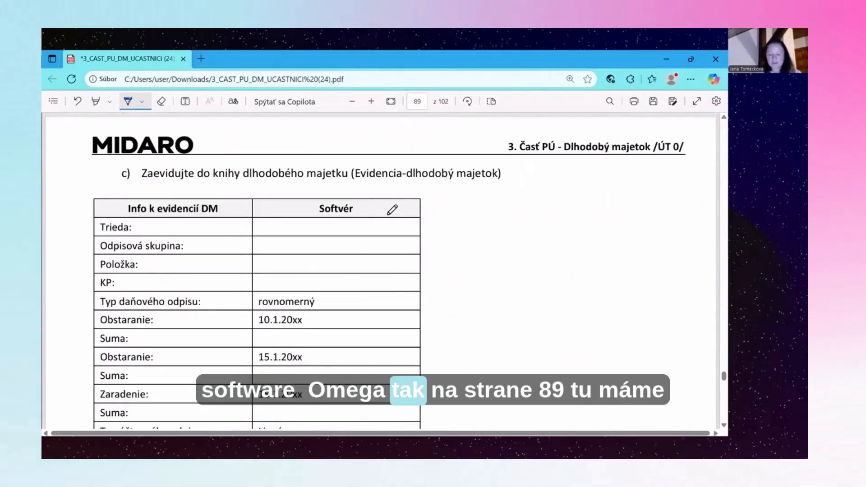
pyautogui.scroll(-3, 416, 254)
pyautogui.scroll(2, 415, 251)
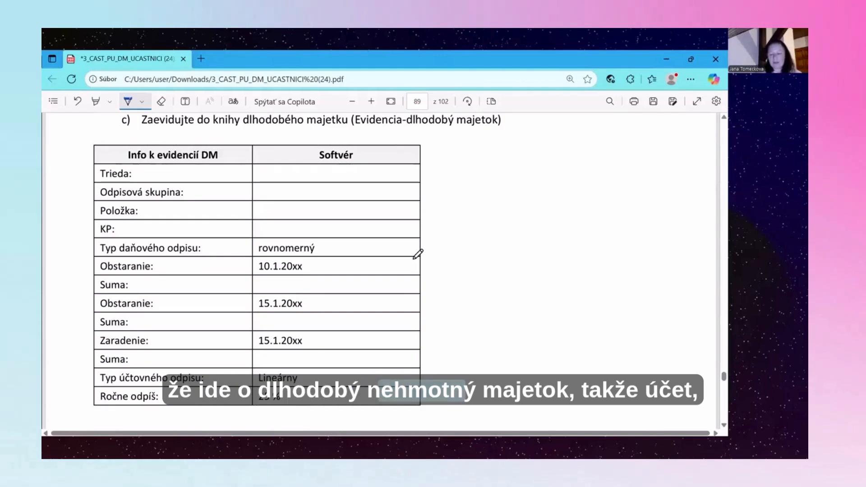
pyautogui.moveTo(282, 166)
pyautogui.mouseDown()
pyautogui.moveTo(282, 178)
pyautogui.moveTo(281, 167)
pyautogui.moveTo(292, 179)
pyautogui.mouseUp()
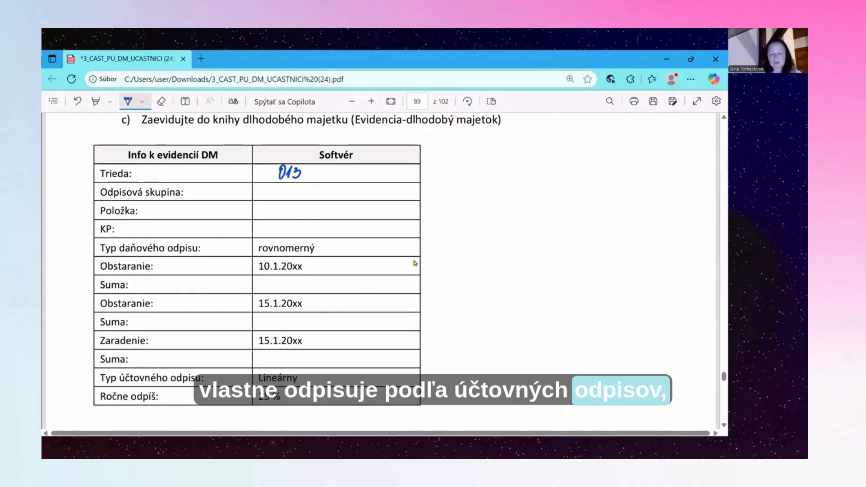
pyautogui.moveTo(282, 195); pyautogui.dragTo(306, 187)
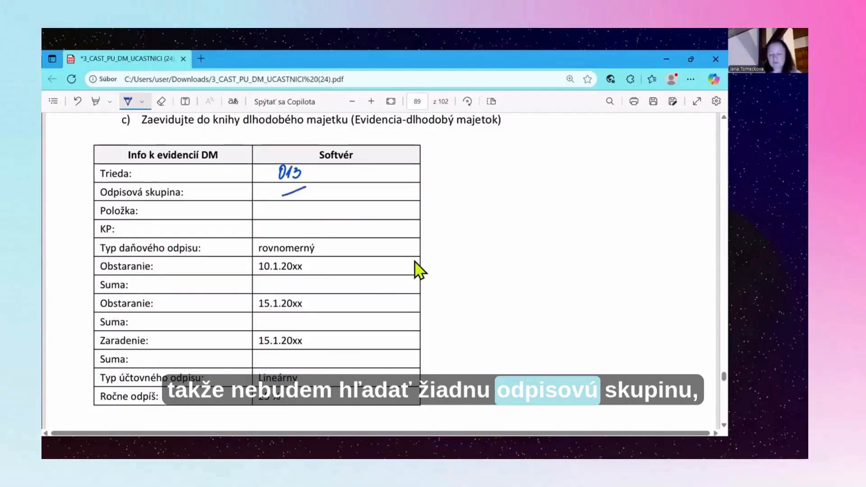
pyautogui.moveTo(279, 215); pyautogui.dragTo(307, 203)
pyautogui.moveTo(281, 235); pyautogui.dragTo(303, 225)
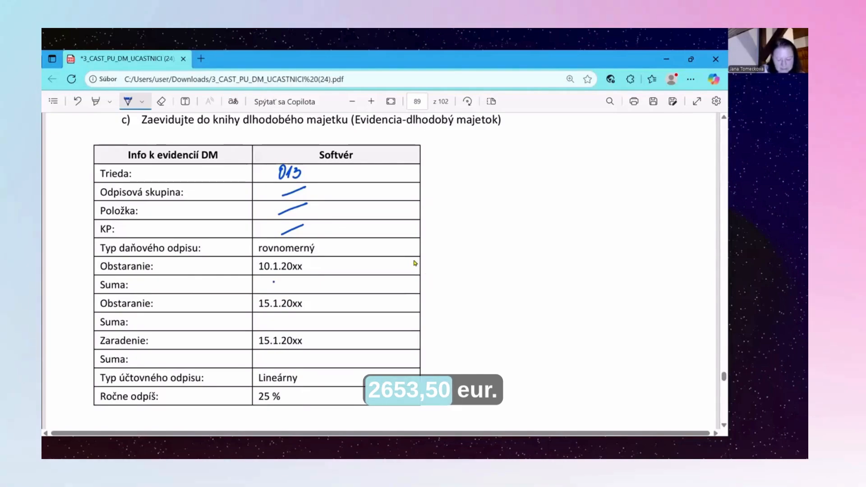
# - Handwrite the Suma values 2653,50 and 100,- for the two Obstaranie rows and 2753,50 for Zaradenie in the Softvér table
pyautogui.moveTo(291, 281)
pyautogui.mouseDown()
pyautogui.moveTo(288, 289)
pyautogui.moveTo(322, 280)
pyautogui.mouseUp()
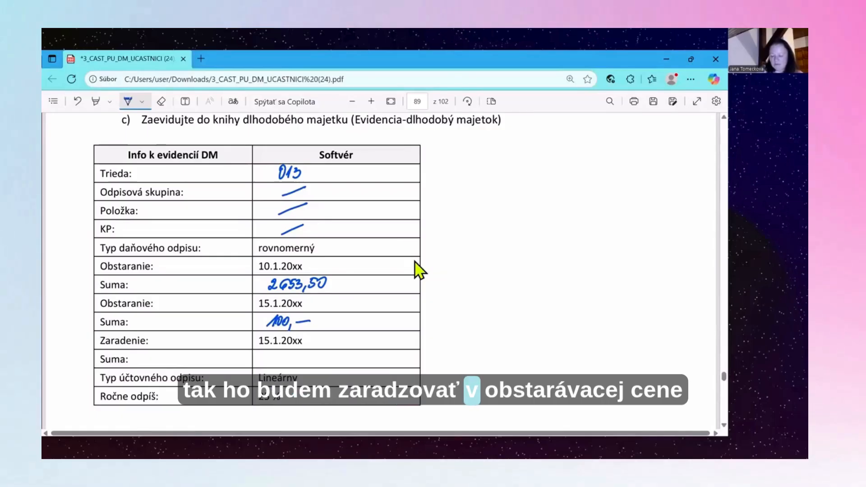
pyautogui.moveTo(264, 356)
pyautogui.mouseDown()
pyautogui.moveTo(287, 363)
pyautogui.moveTo(300, 354)
pyautogui.moveTo(294, 365)
pyautogui.mouseUp()
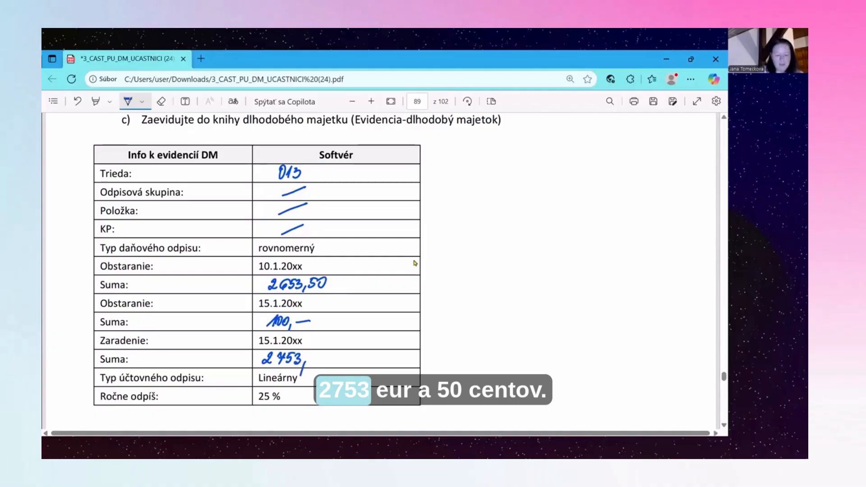
pyautogui.moveTo(310, 357); pyautogui.dragTo(322, 354)
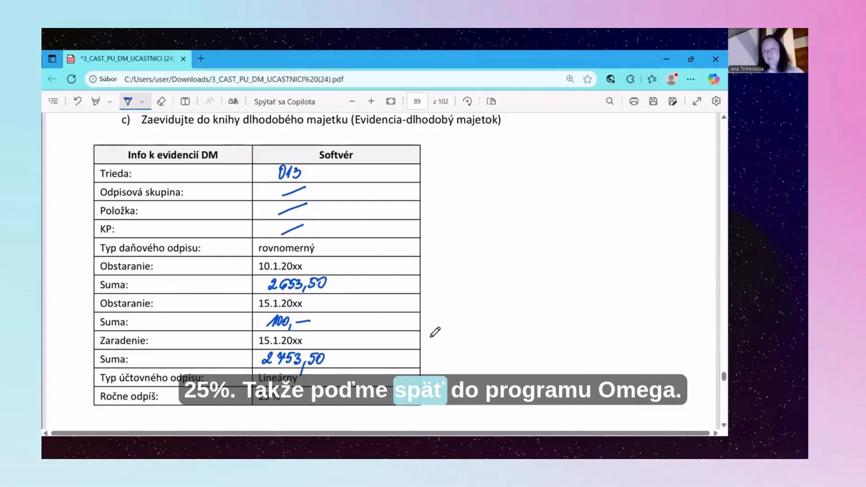
# - Switch back to OMEGA and set the software card's Trieda to 013 Softvér
pyautogui.hotkey('alt', 'Tab')
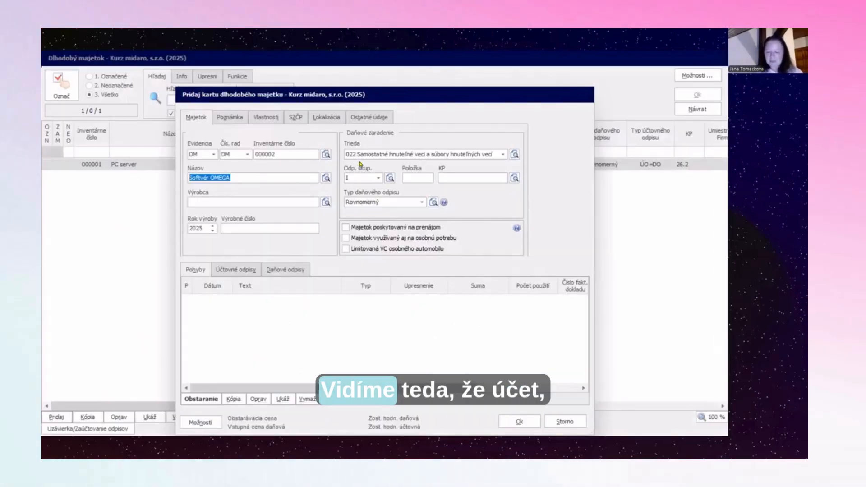
pyautogui.click(503, 154)
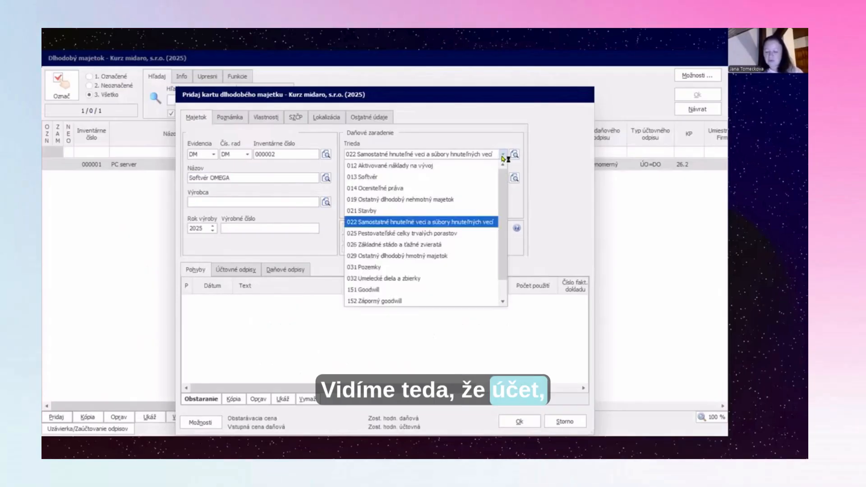
pyautogui.click(391, 177)
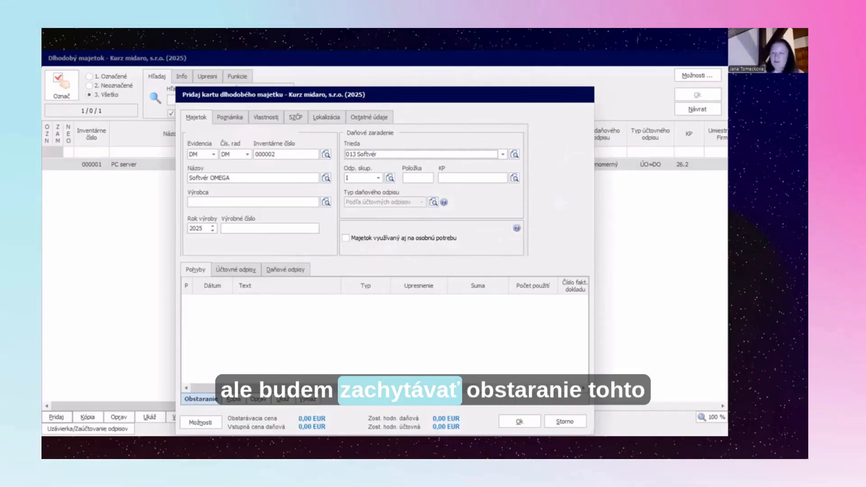
# - Add an Obstaranie - Kúpa movement to the software card, dated 10.01.2025 with a Suma of 2 653,5 EUR
pyautogui.click(201, 399)
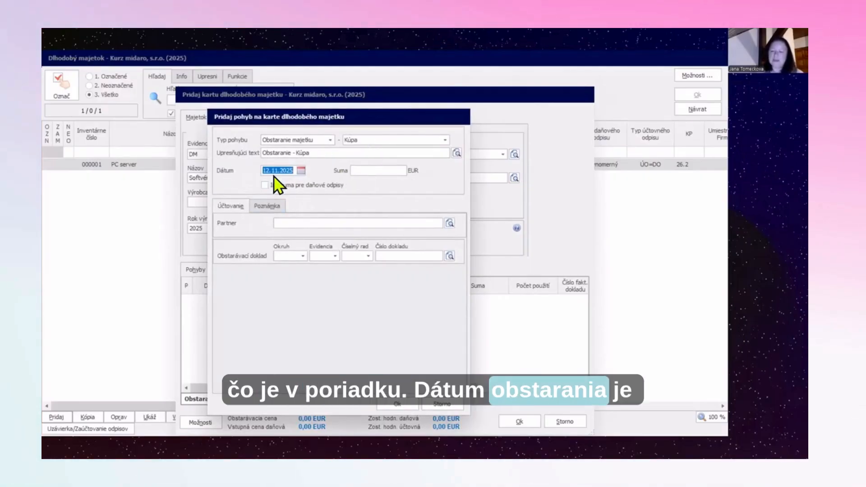
pyautogui.write('01.')
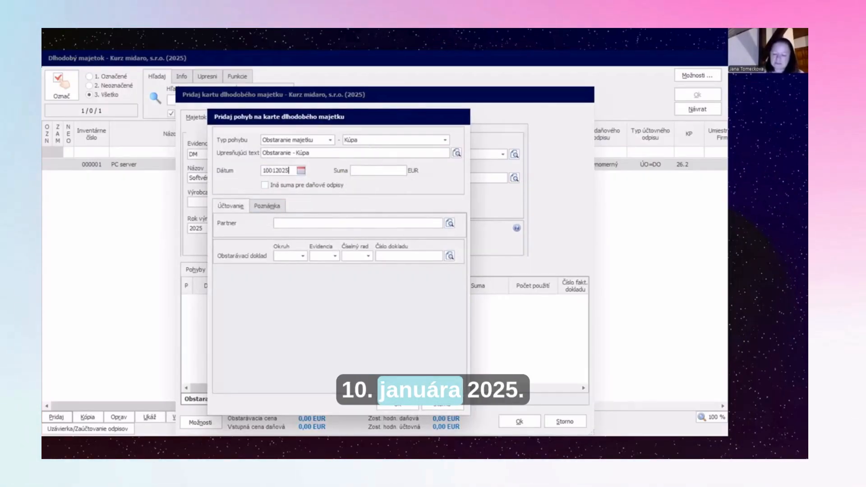
pyautogui.write('2025')
pyautogui.click(370, 171)
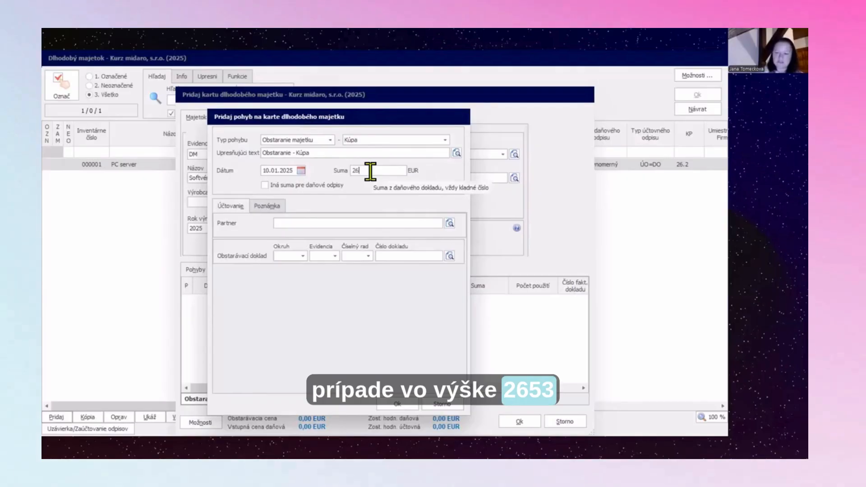
pyautogui.write('2 653,')
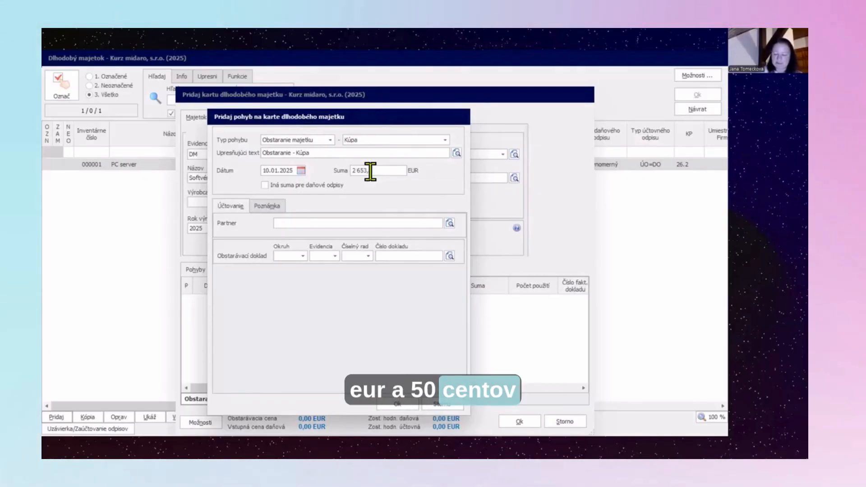
pyautogui.write('5')
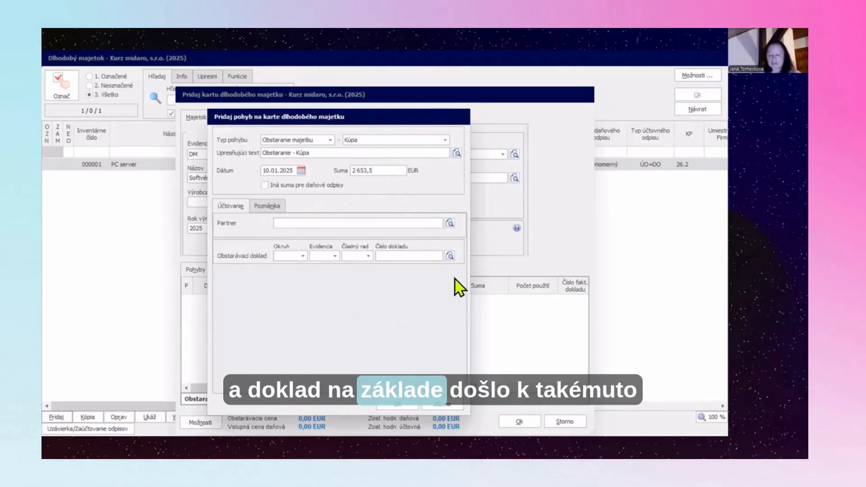
# - Link the KROS a.s. invoice for nákup softvéru OMEGA as the Obstarávací doklad, confirm the movement and decline putting the asset into use
pyautogui.click(450, 256)
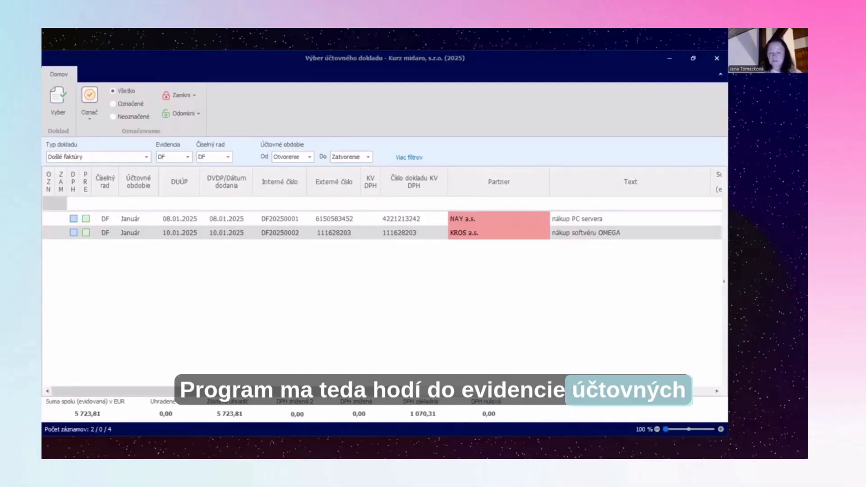
pyautogui.click(426, 234)
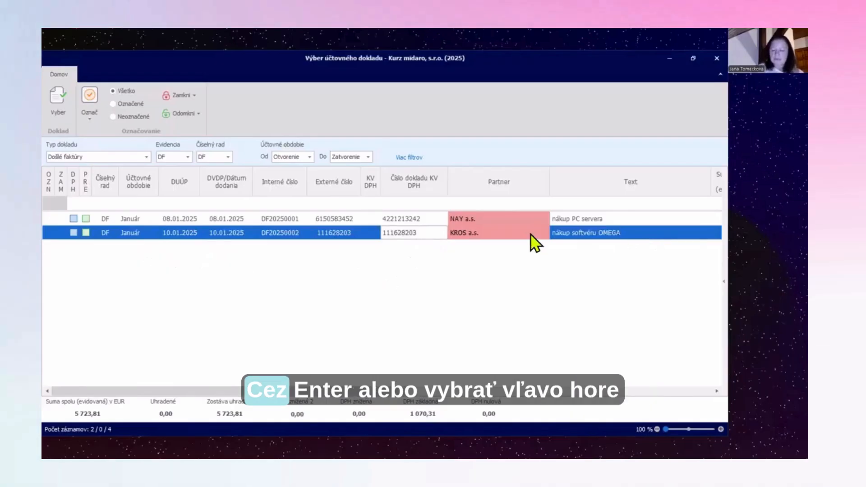
pyautogui.click(58, 98)
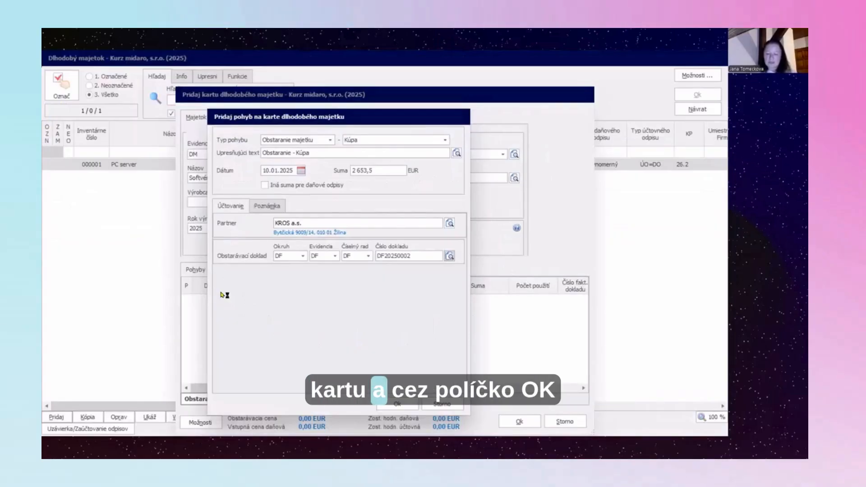
pyautogui.click(397, 404)
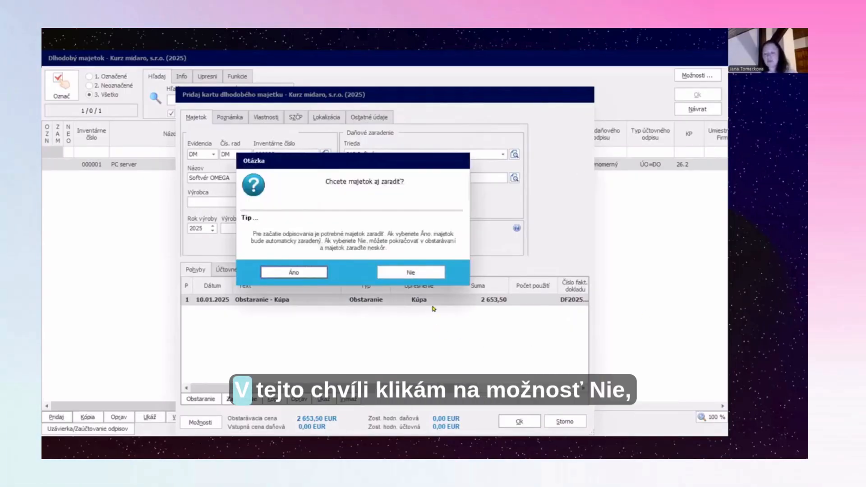
pyautogui.click(428, 276)
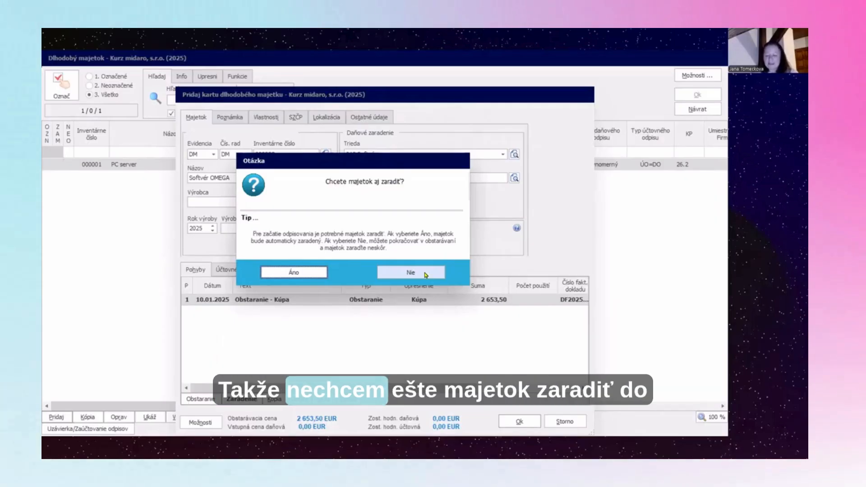
pyautogui.click(427, 273)
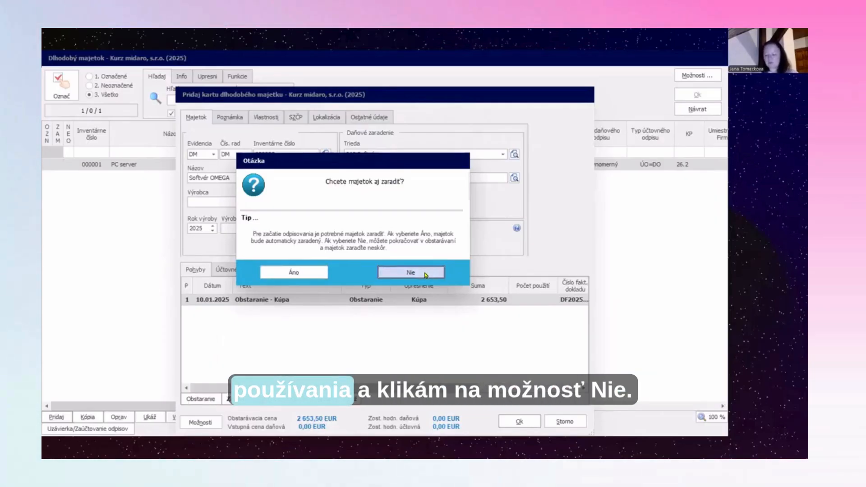